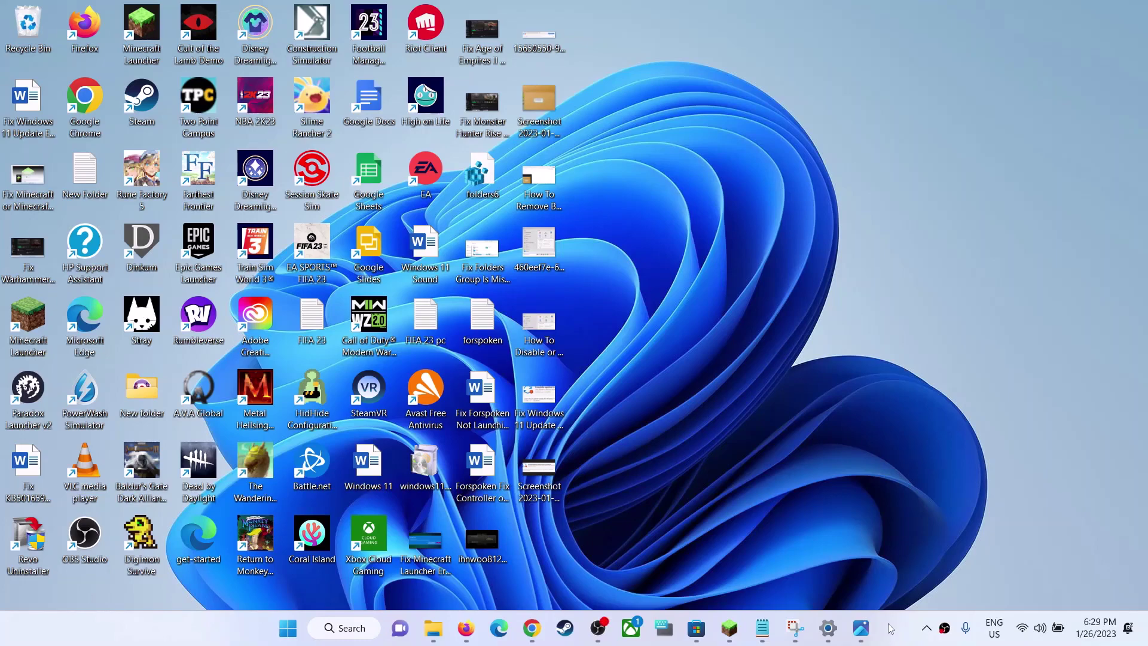
- View the KB5022303 error 0x800f0988 screenshot in Photos, then return to the Word fix guide
click(865, 628)
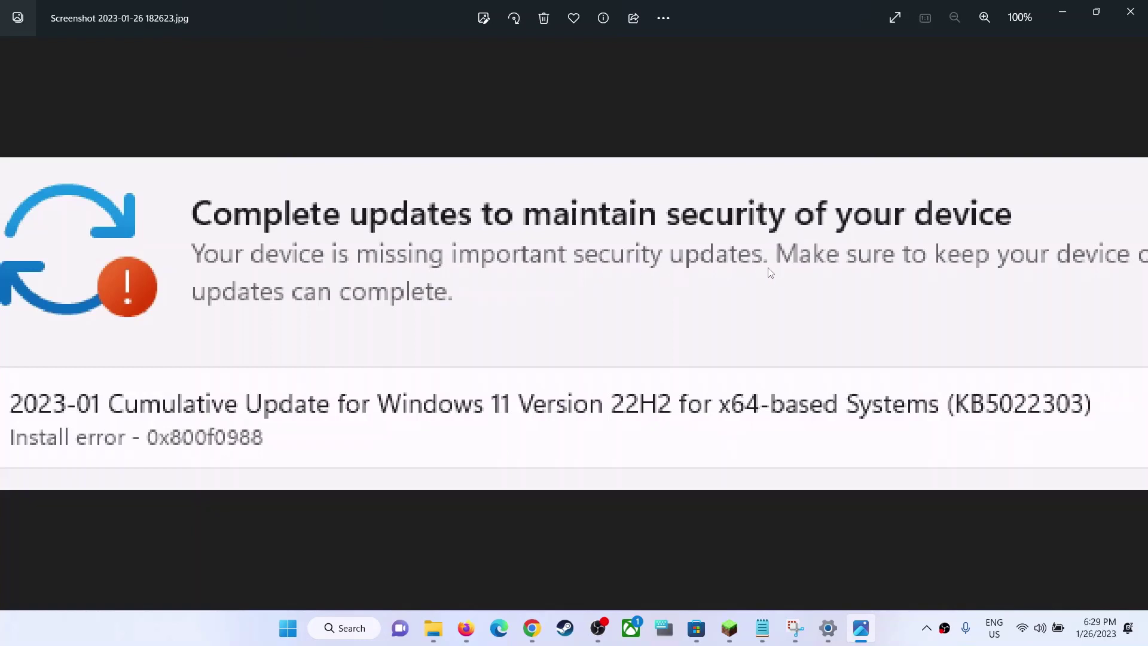
click(894, 640)
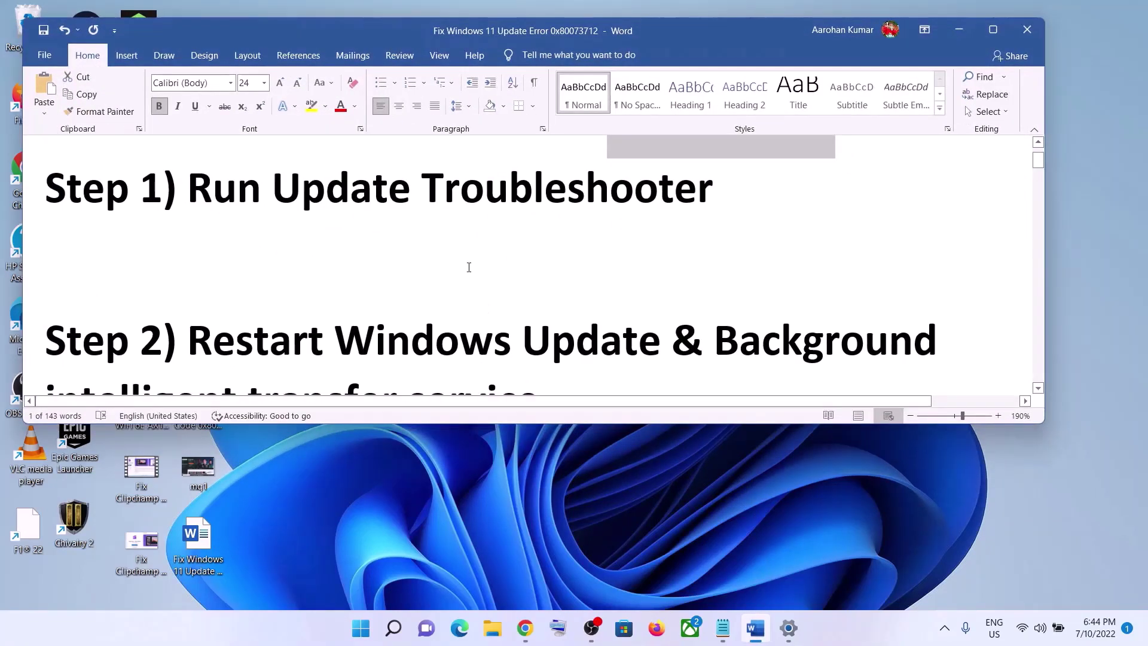
click(360, 628)
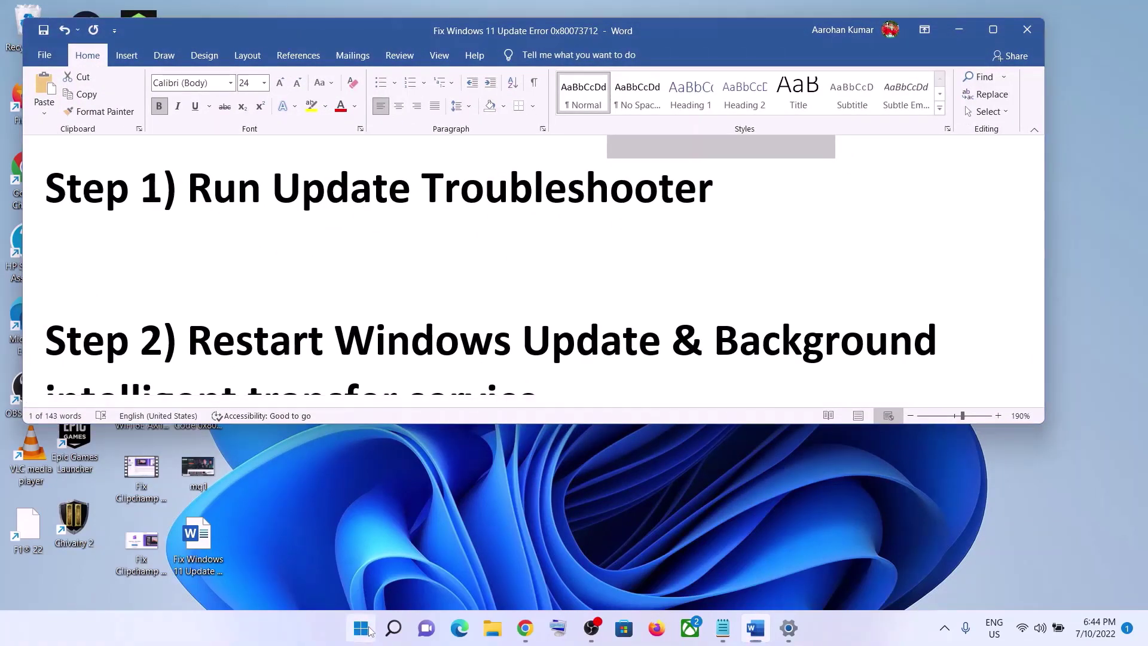
- Run the Windows Update troubleshooter from System > Troubleshoot > Other troubleshooters in Settings
click(538, 248)
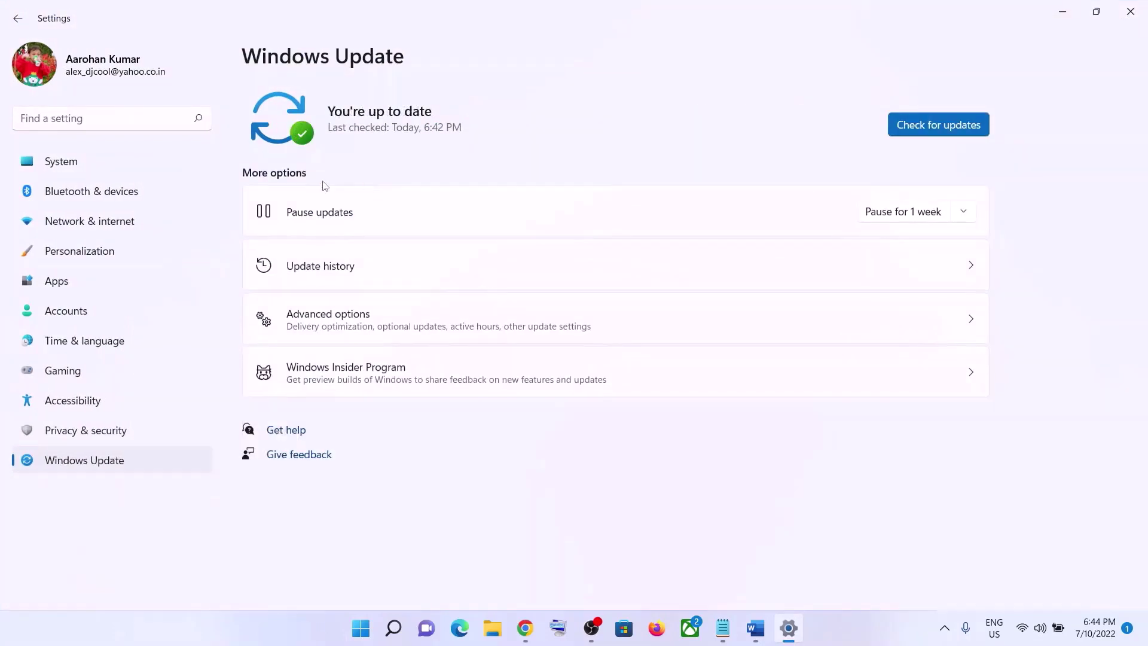
click(85, 167)
scroll(385, 355, down, 1)
scroll(384, 353, down, 4)
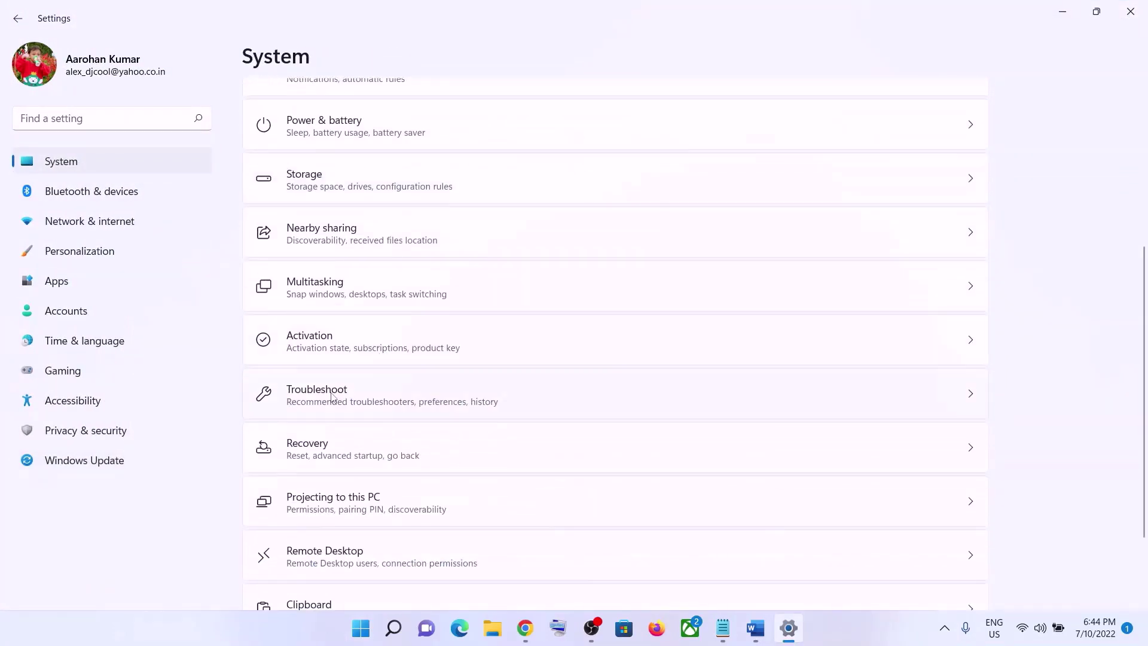
click(344, 400)
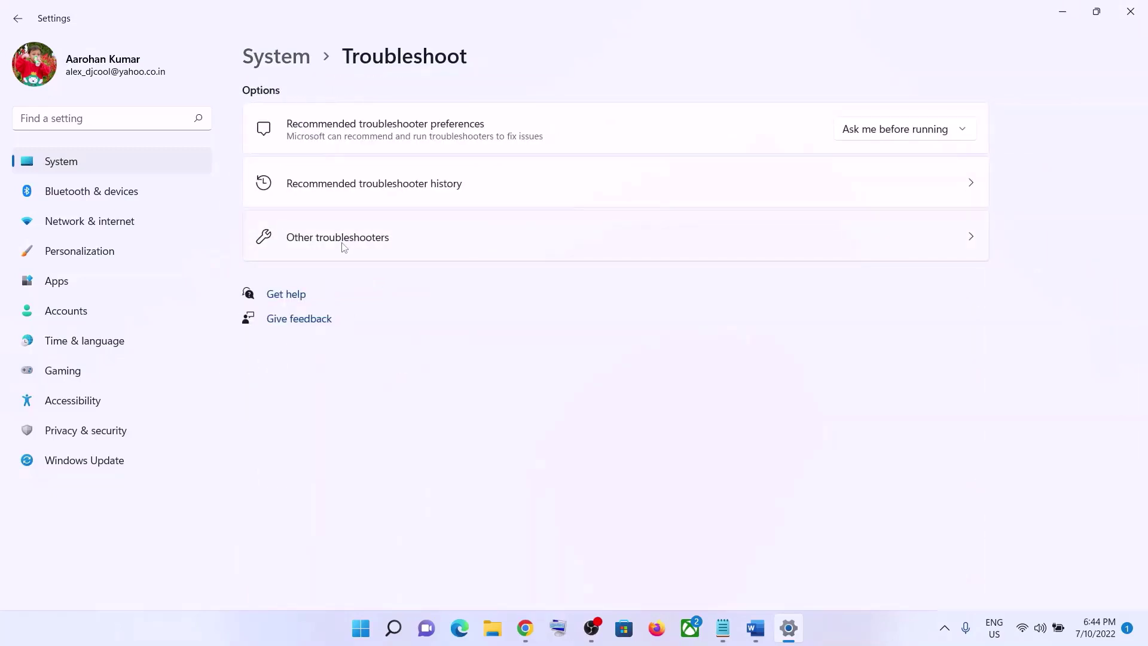
click(351, 246)
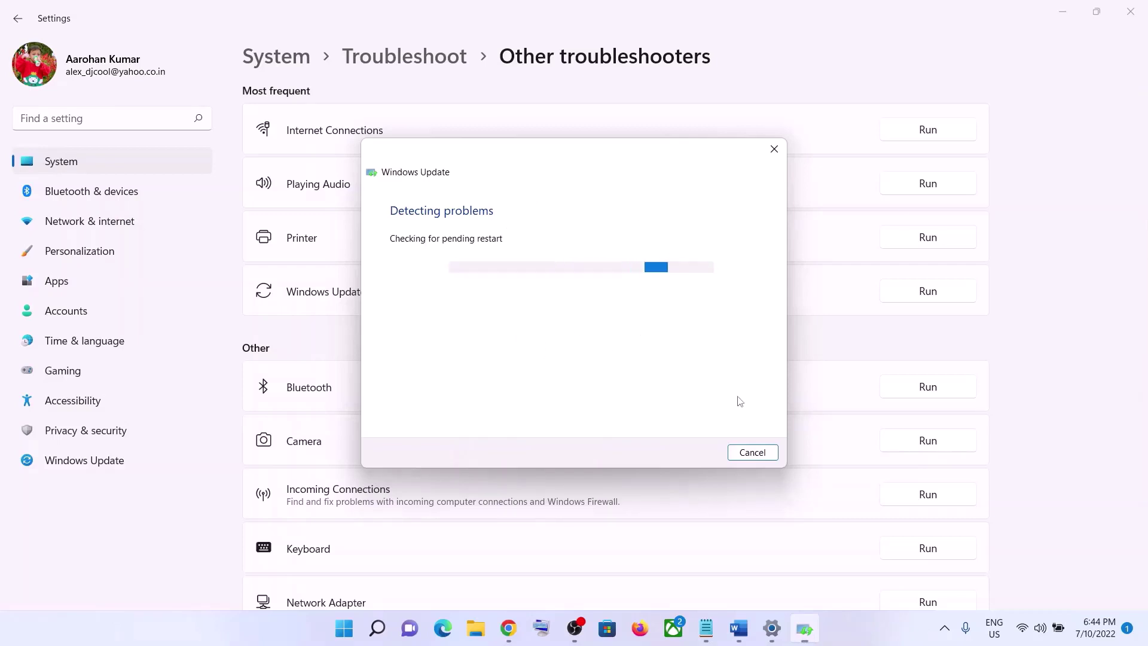
click(740, 628)
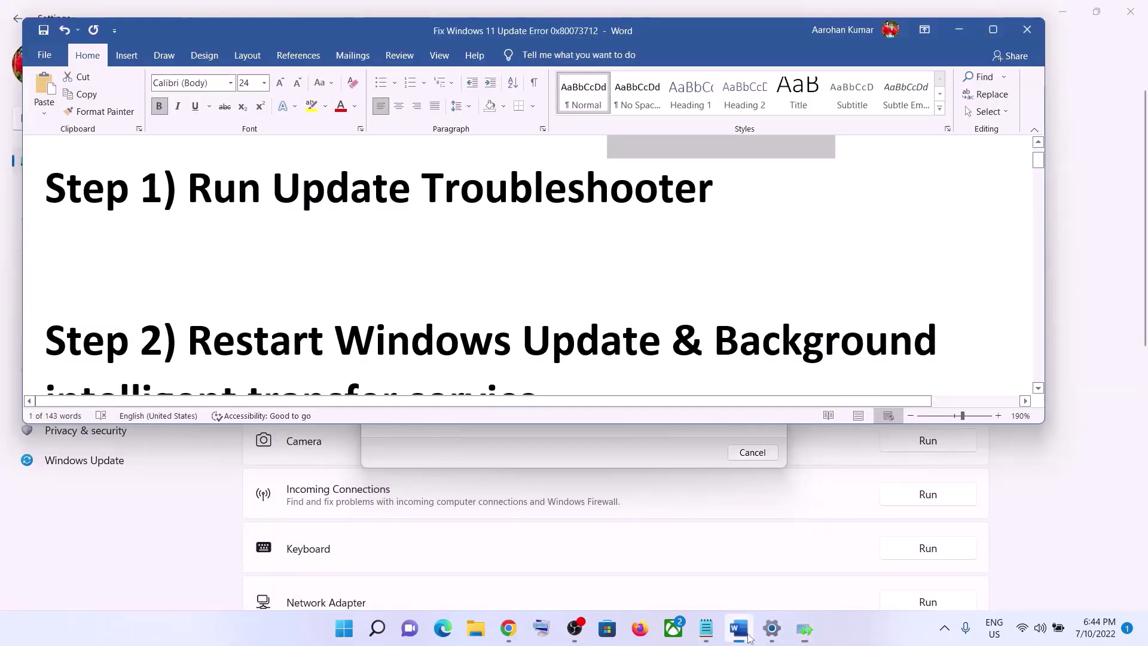
- Launch Services via a 'services' search and locate the Windows Update service
scroll(638, 383, down, 2)
scroll(638, 384, up, 2)
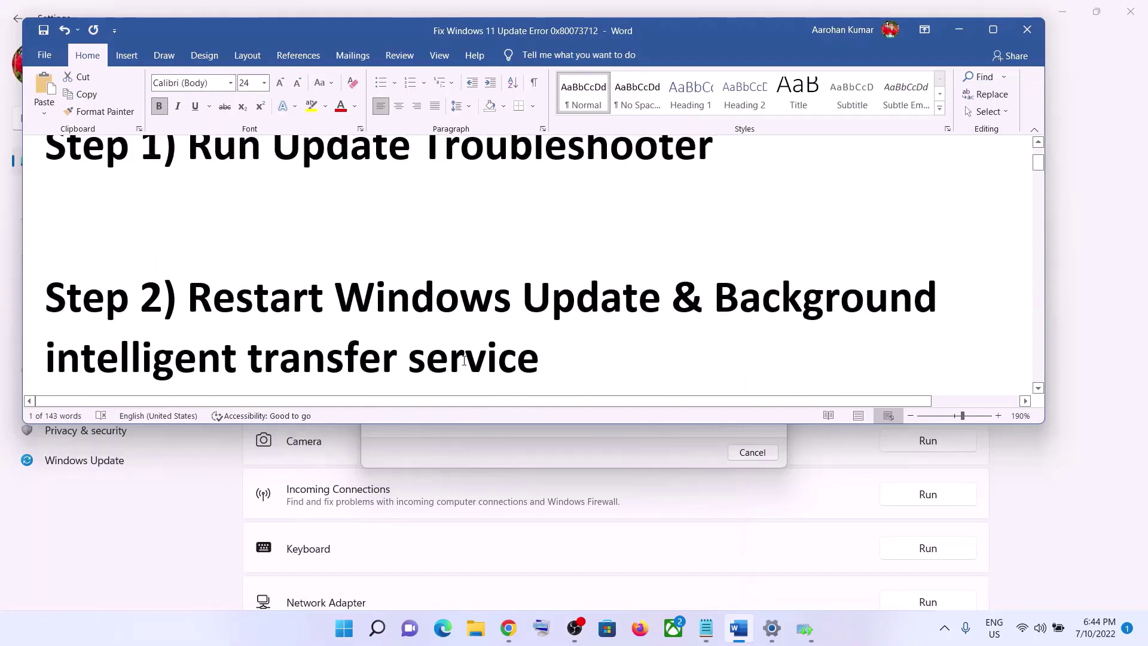
click(350, 630)
text(services)
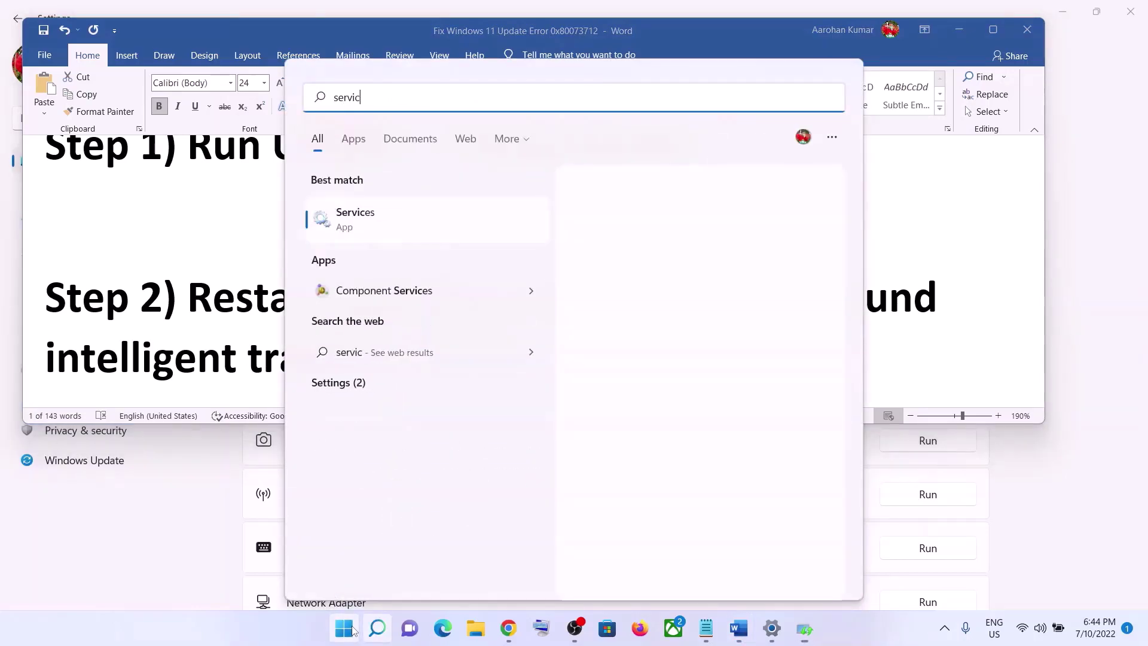
click(388, 226)
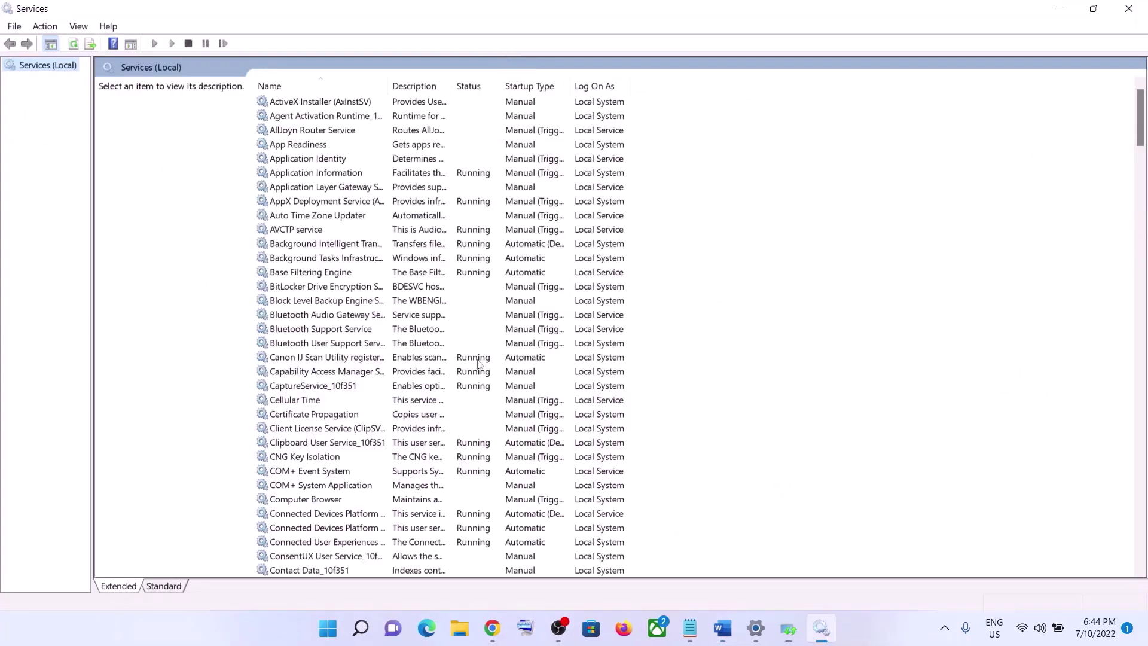
click(429, 385)
key(w)
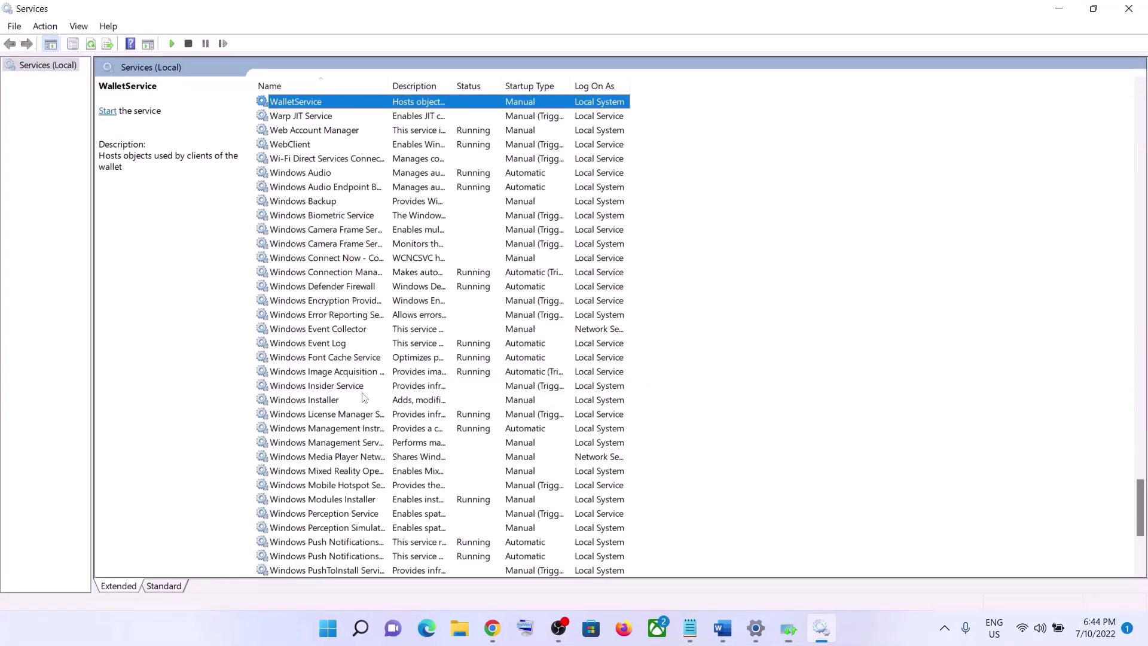
scroll(359, 397, down, 6)
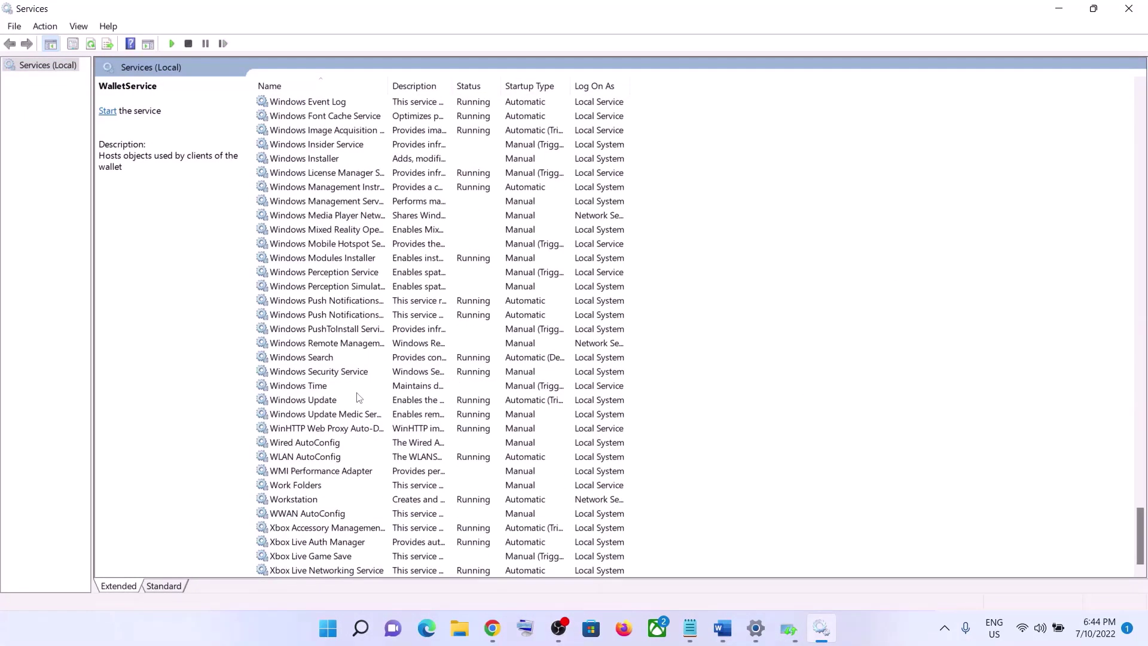
click(325, 401)
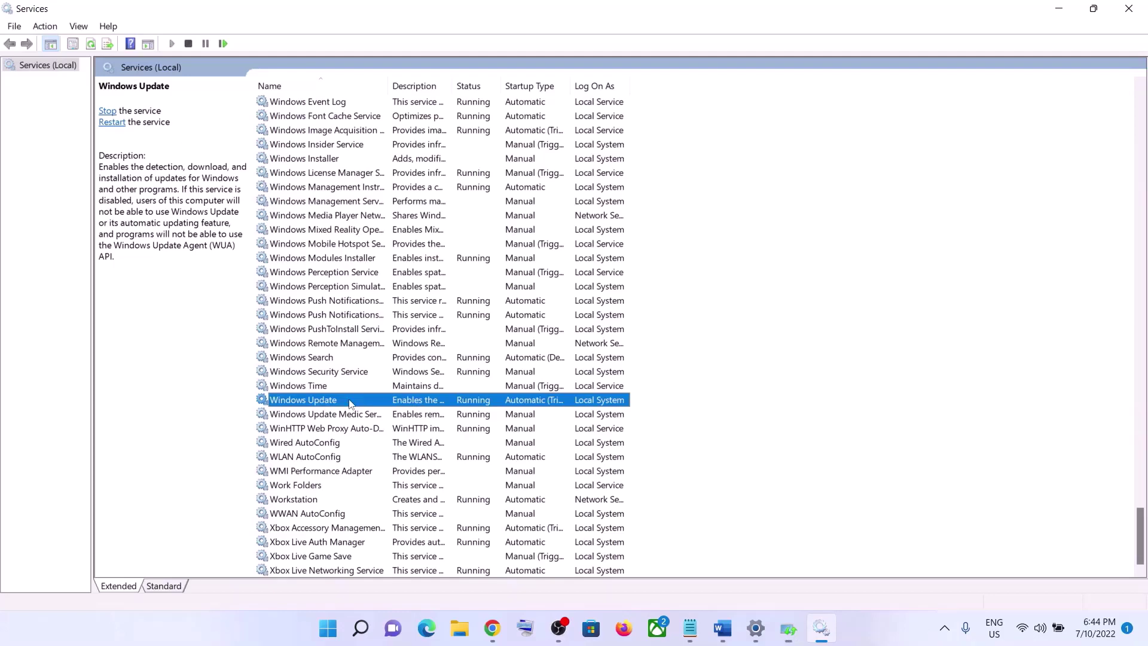
- Set Windows Update's startup type to Automatic, apply it, and restart the service
double_click(350, 401)
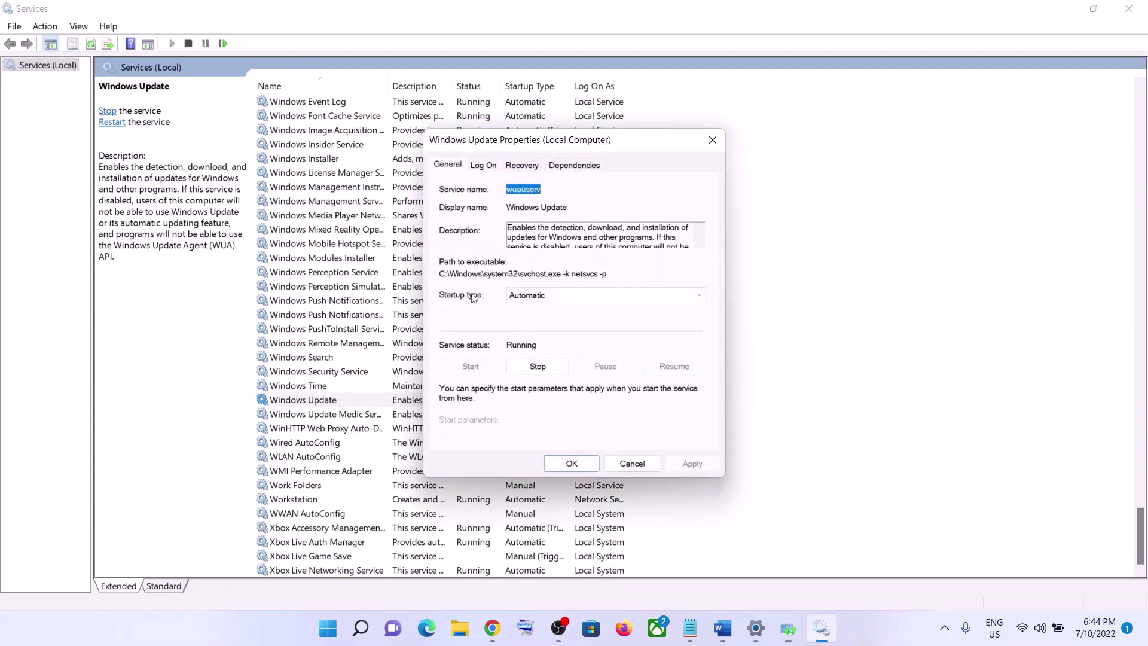
click(525, 297)
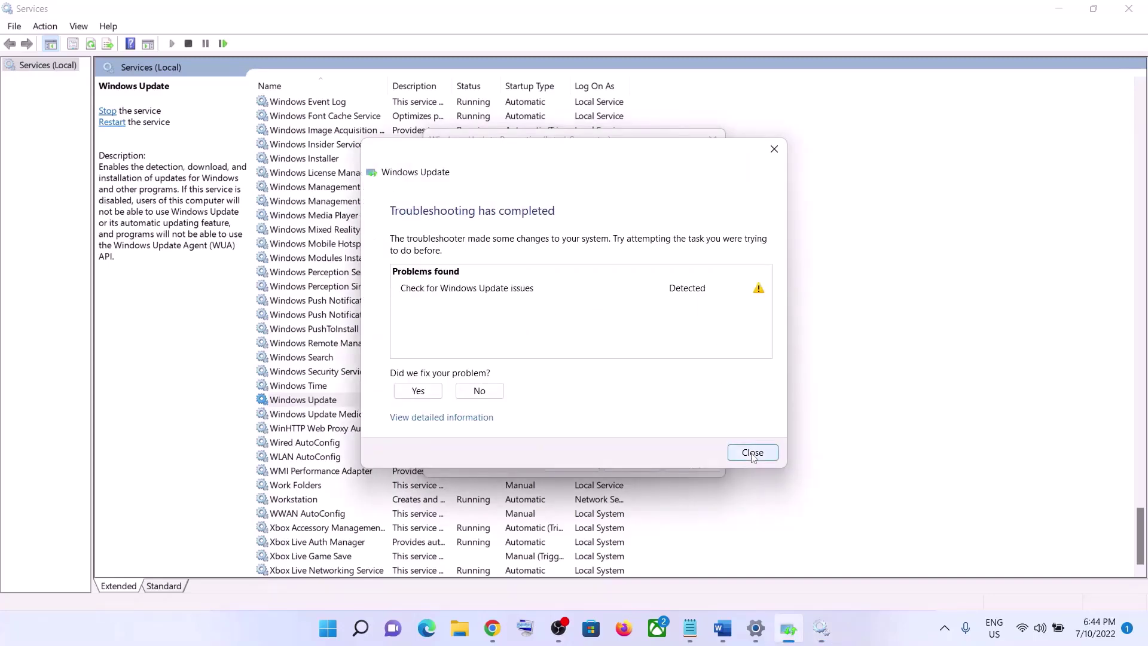
click(752, 452)
click(549, 295)
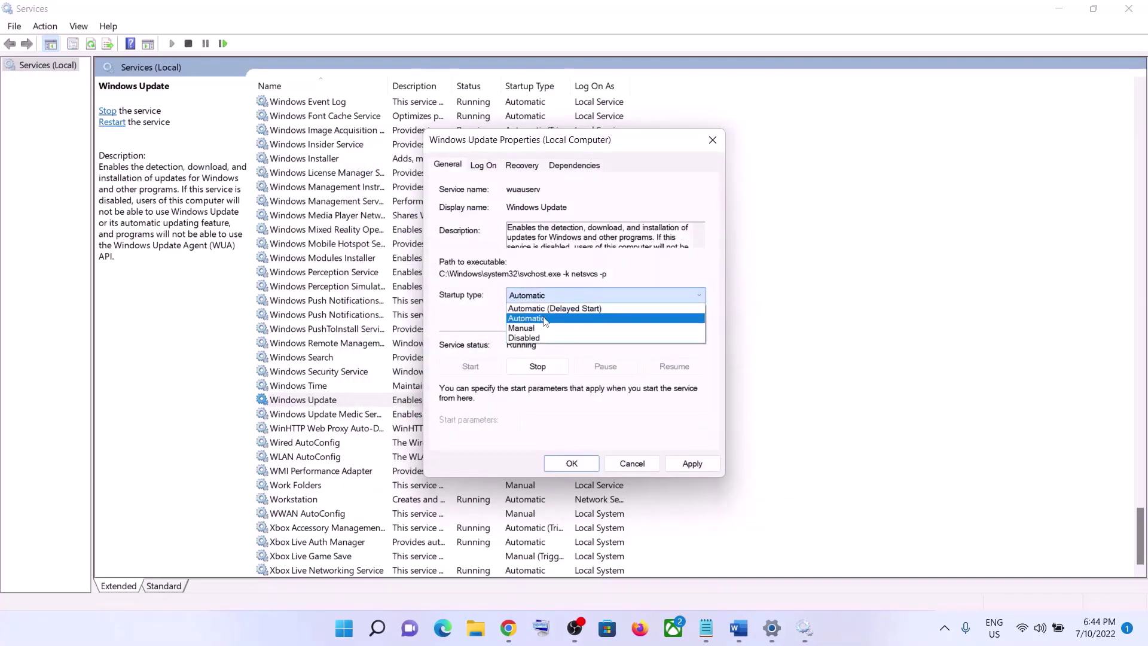
click(556, 318)
click(692, 464)
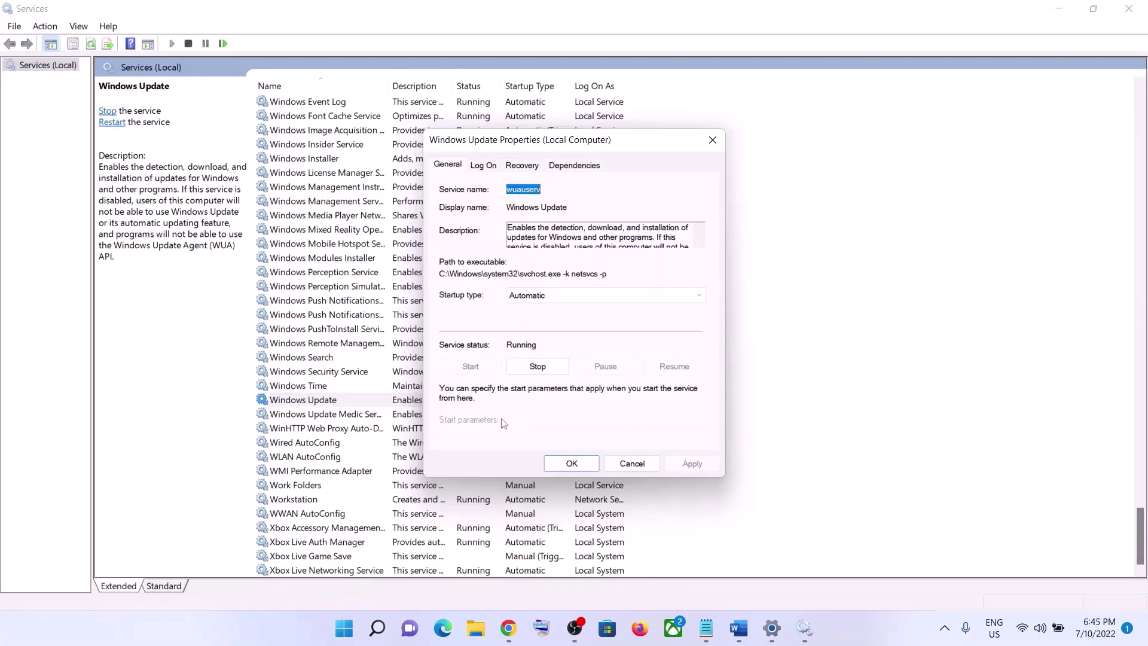
click(567, 465)
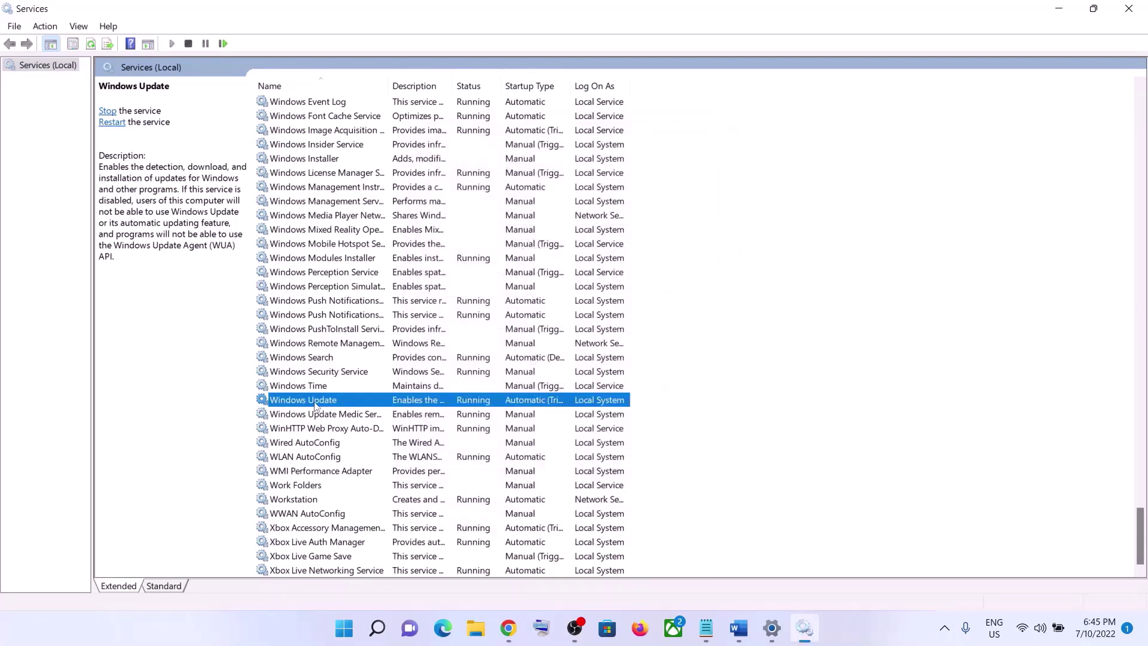
click(117, 123)
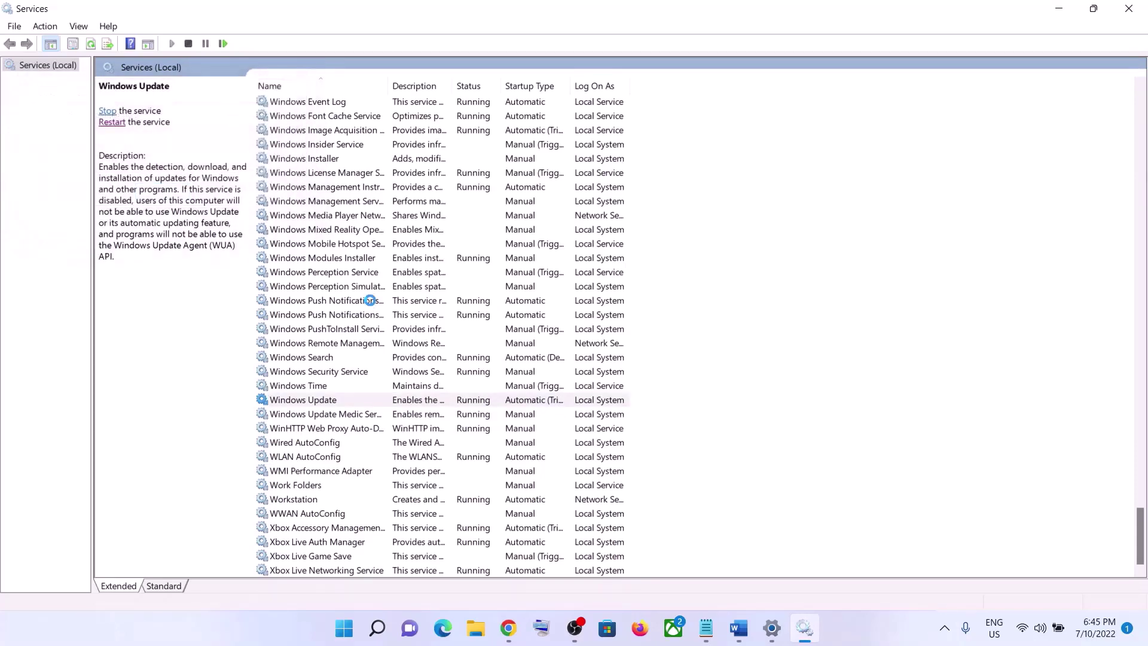
click(372, 305)
- Set Background Intelligent Transfer Service's startup type to Automatic, apply, and restart the service
key(b)
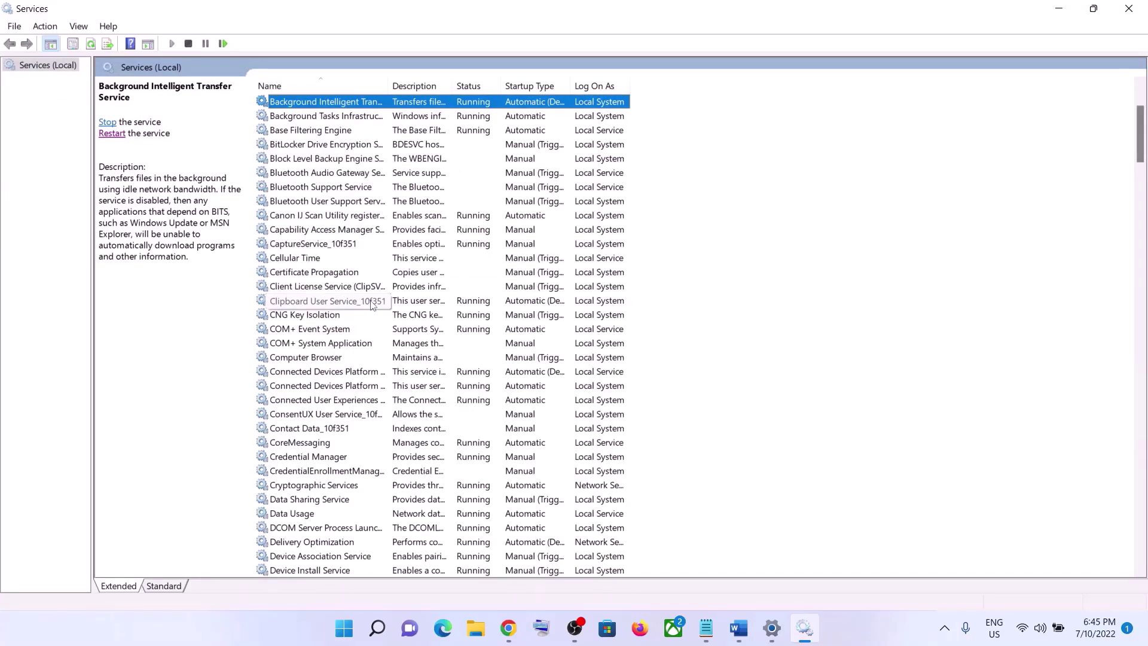
scroll(372, 301, up, 3)
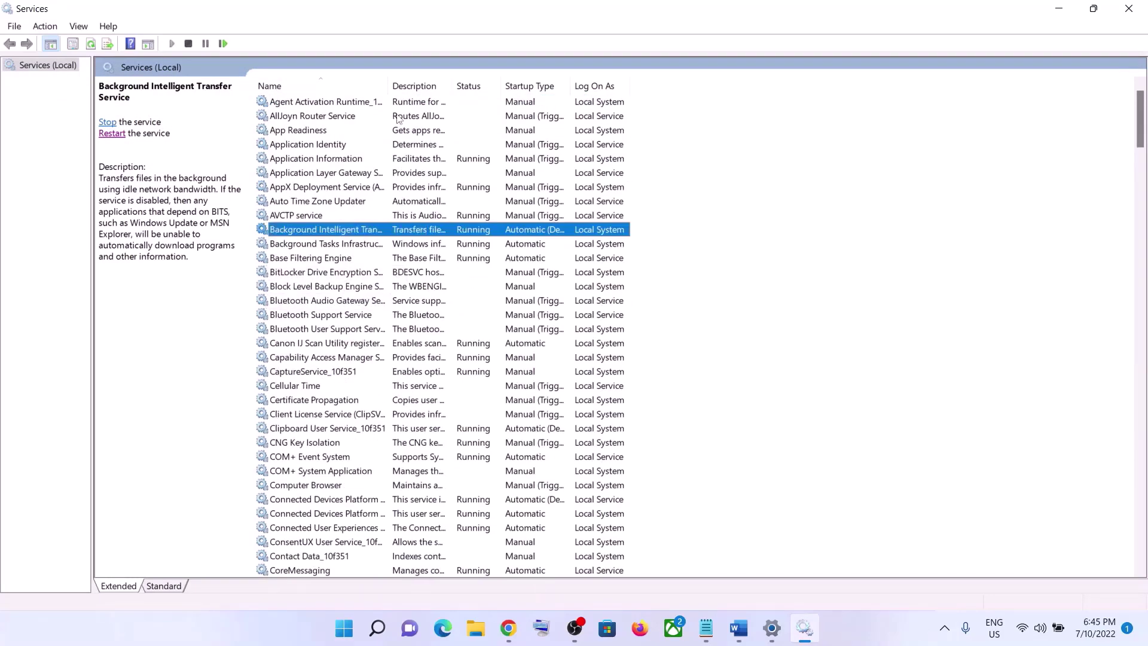
double_click(388, 84)
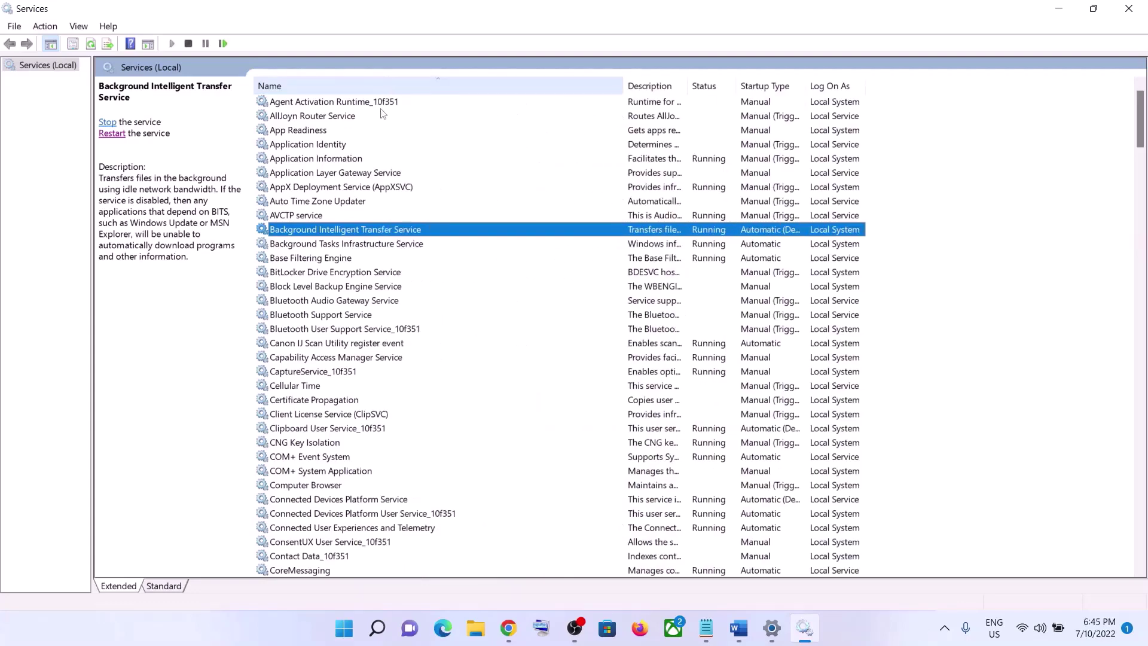
double_click(391, 230)
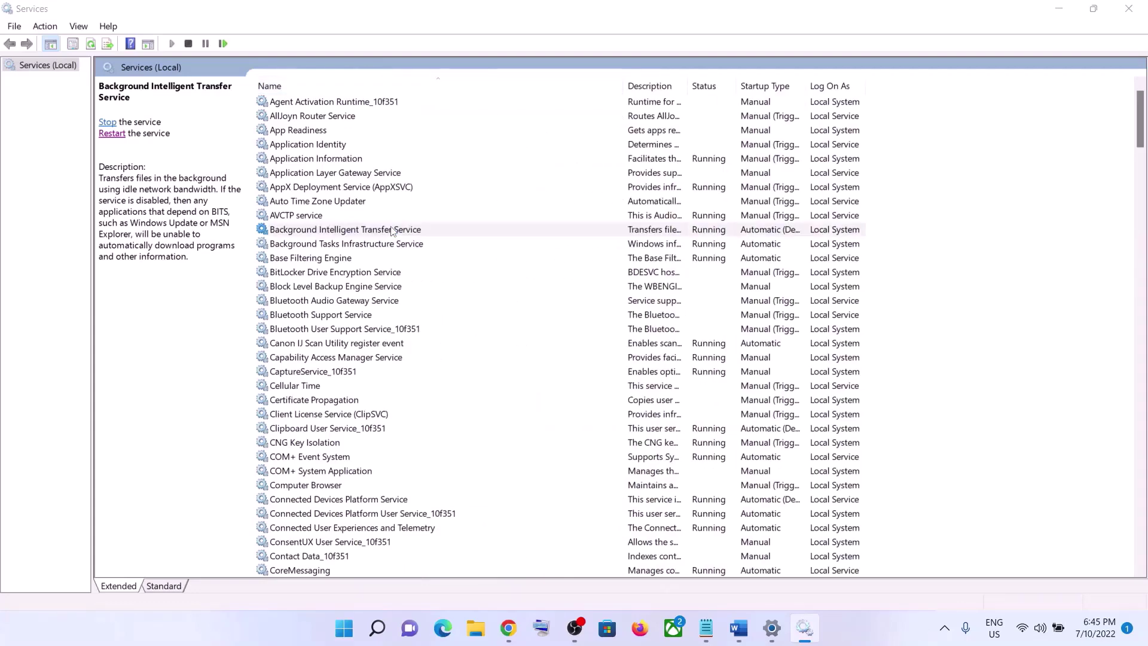
click(569, 295)
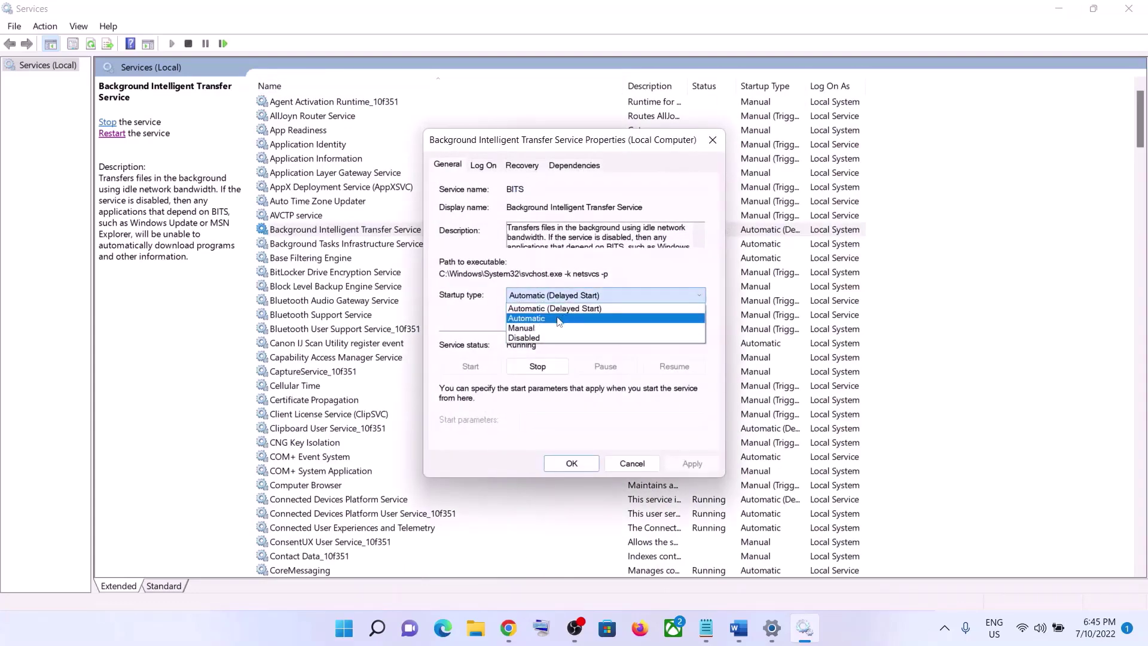
click(559, 321)
click(691, 463)
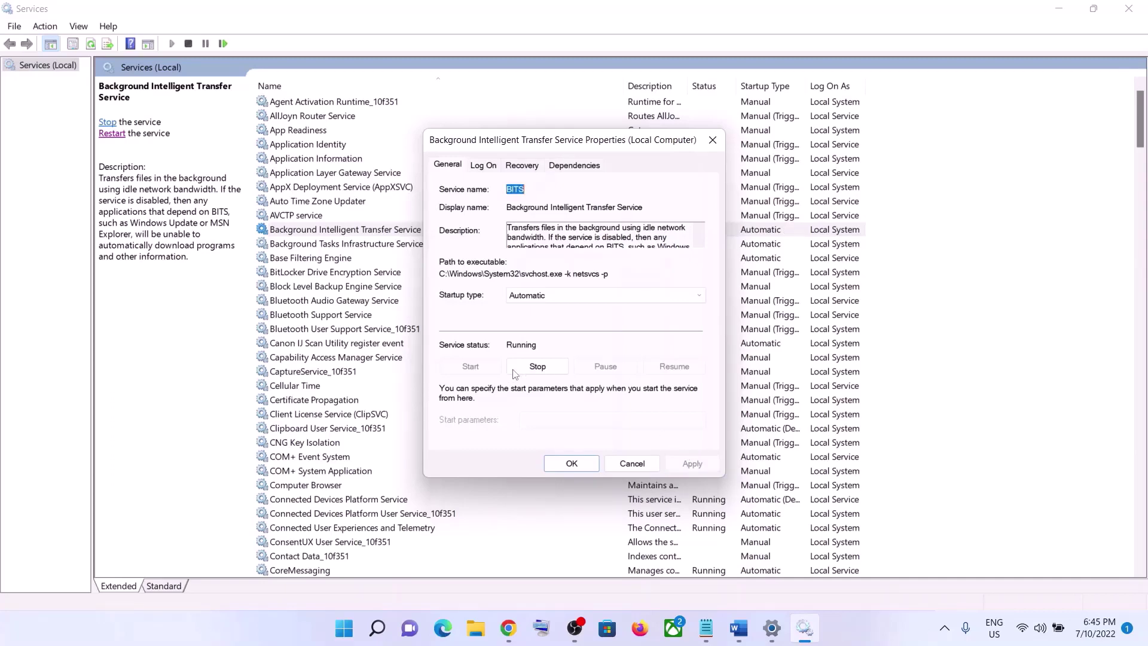
click(571, 463)
click(380, 234)
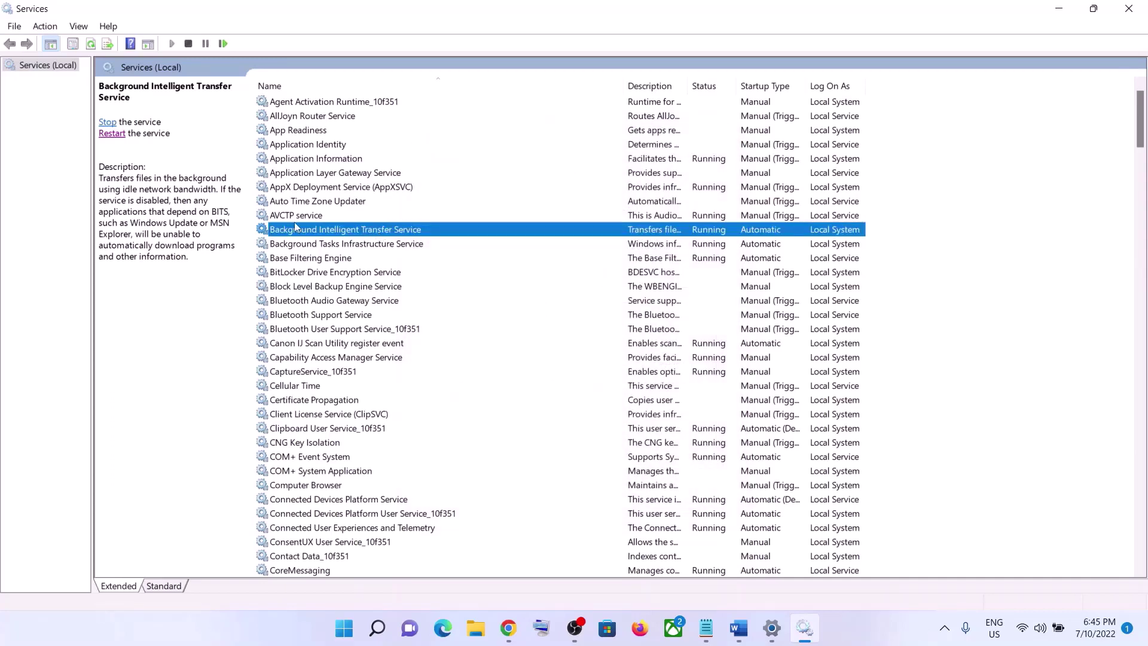
click(110, 122)
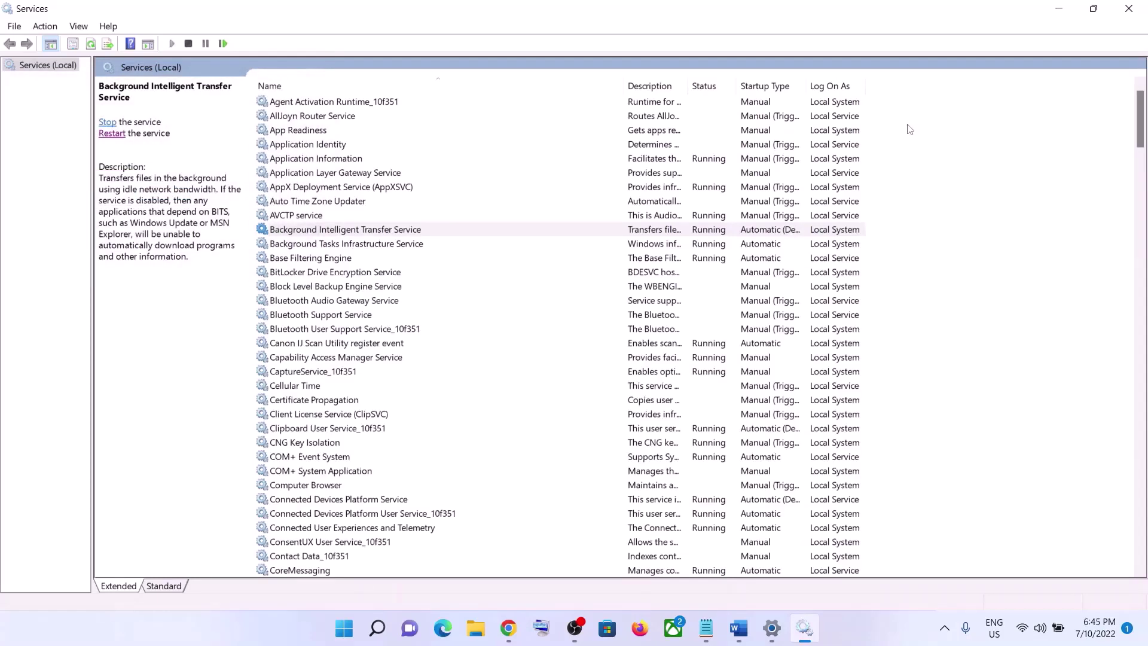
- Close Services and copy the Installation Assistant download link from Step 3 of the guide
click(1122, 13)
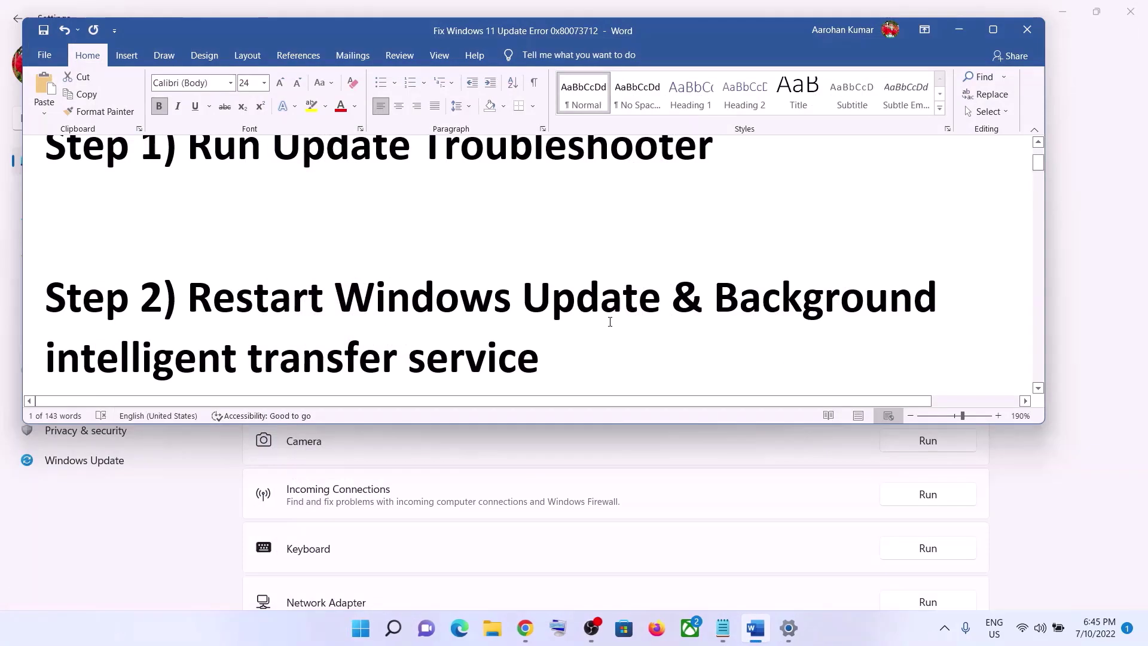
scroll(543, 321, down, 5)
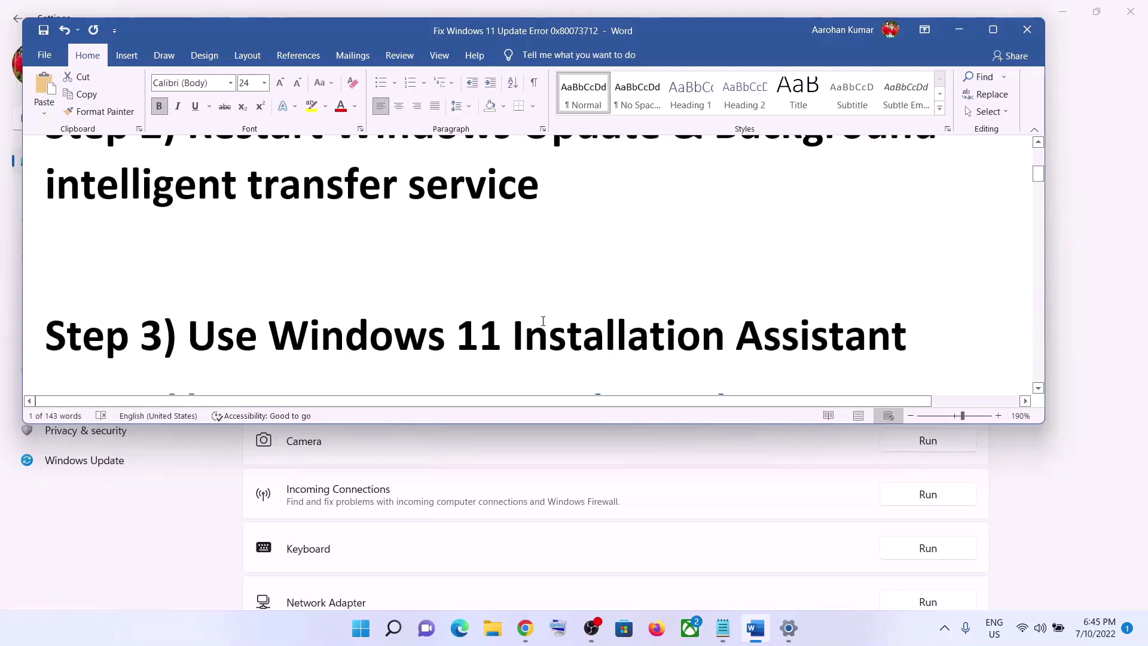
scroll(543, 321, down, 2)
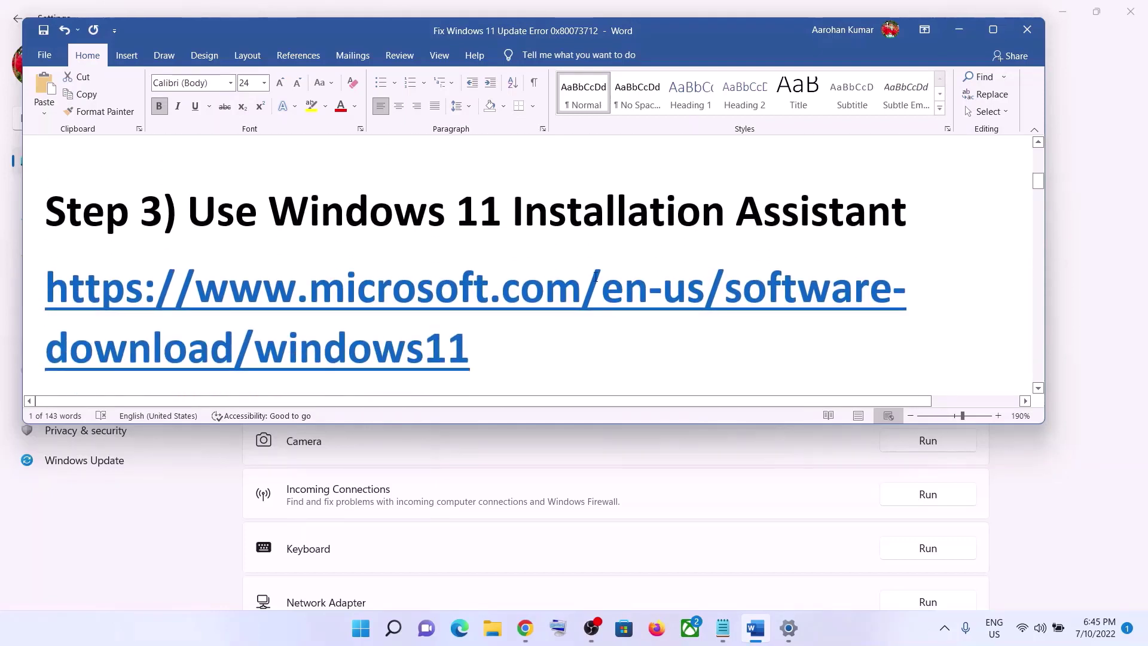
triple_click(501, 343)
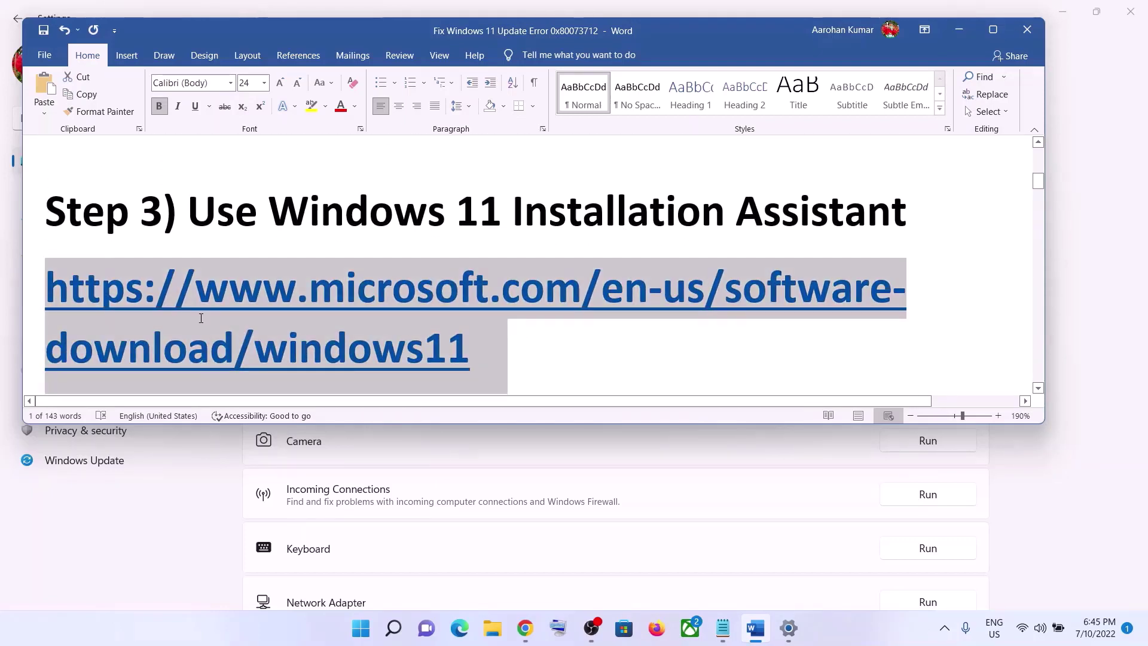
right_click(397, 318)
click(432, 65)
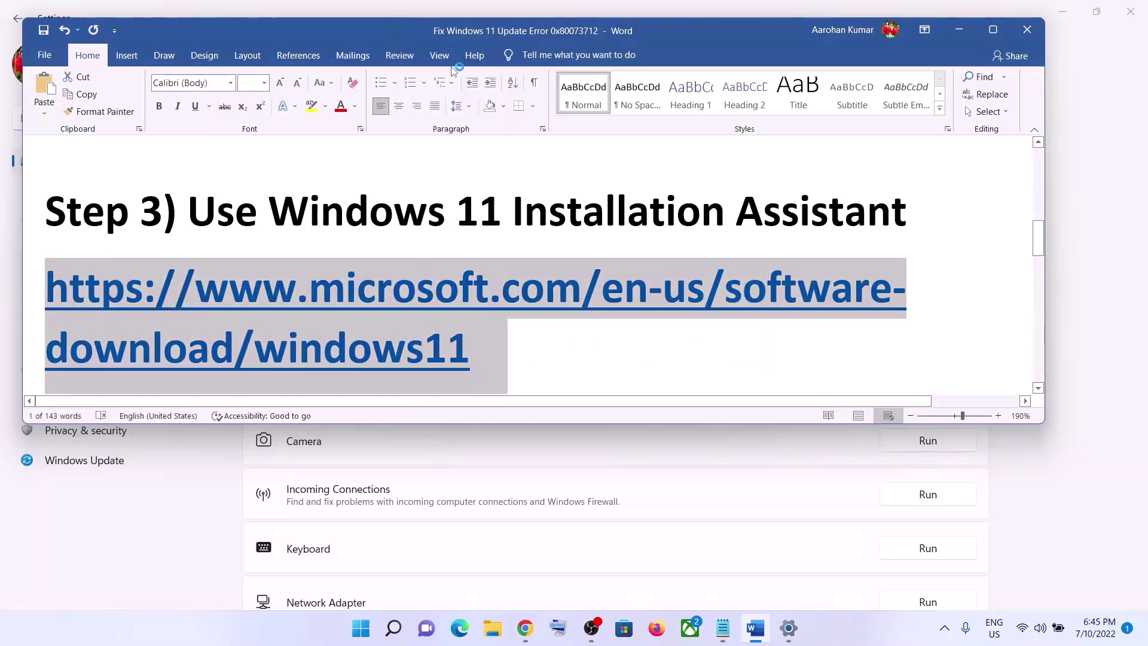
- Download and run the Windows 11 Installation Assistant, closing it after it reports Windows is current
click(526, 628)
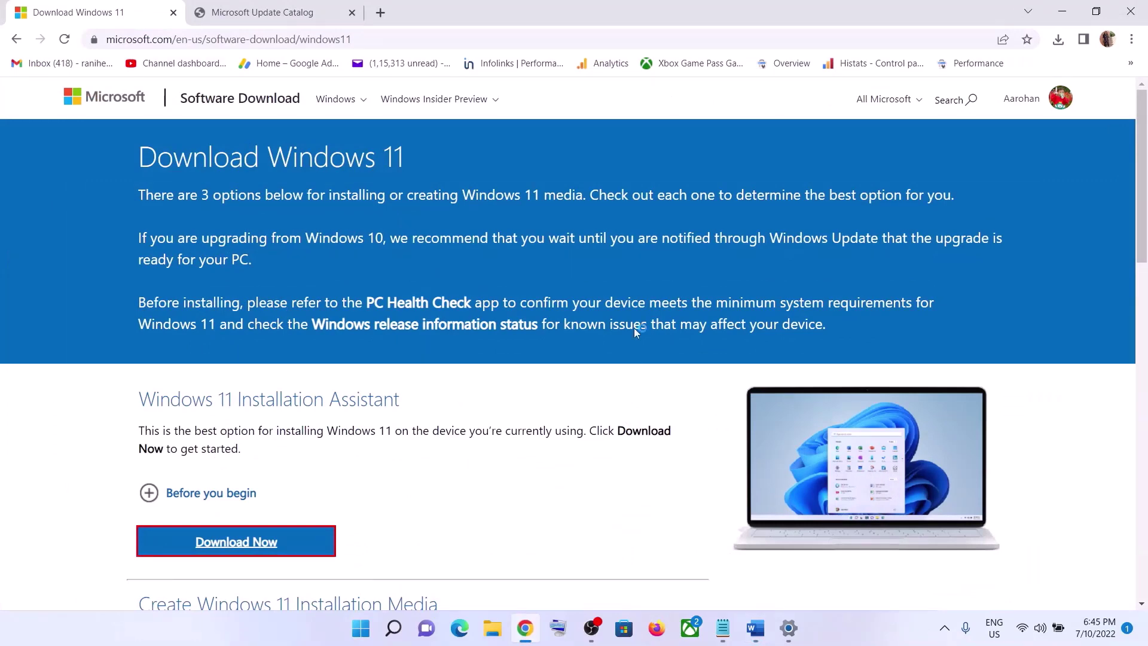
scroll(453, 397, down, 1)
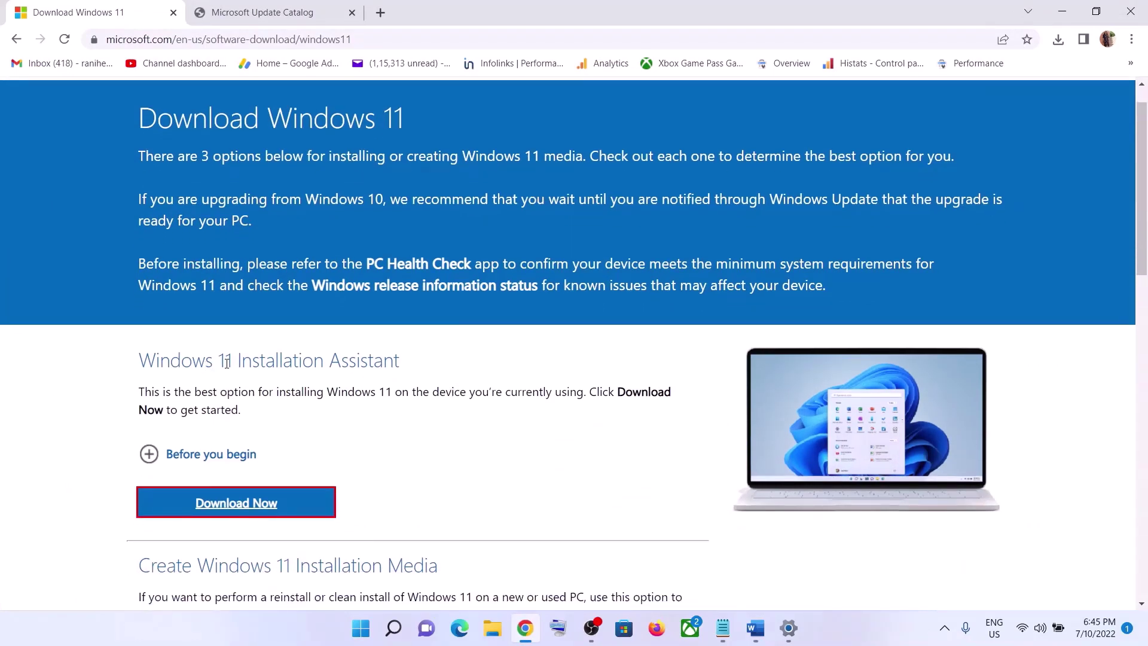
click(312, 488)
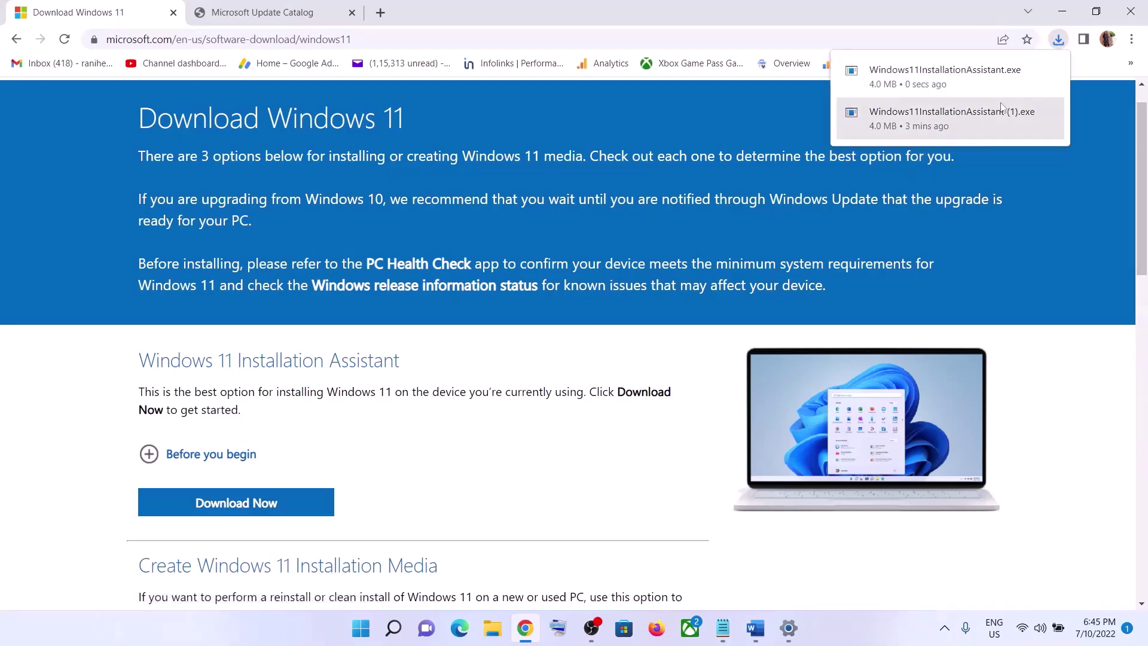
click(927, 85)
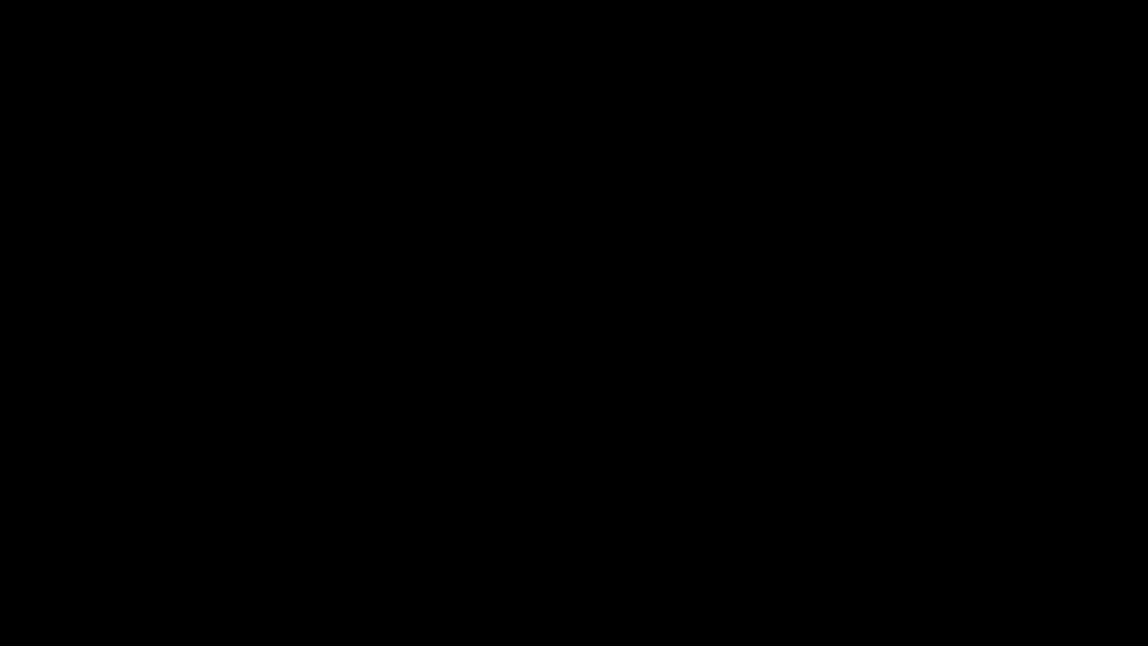
click(554, 361)
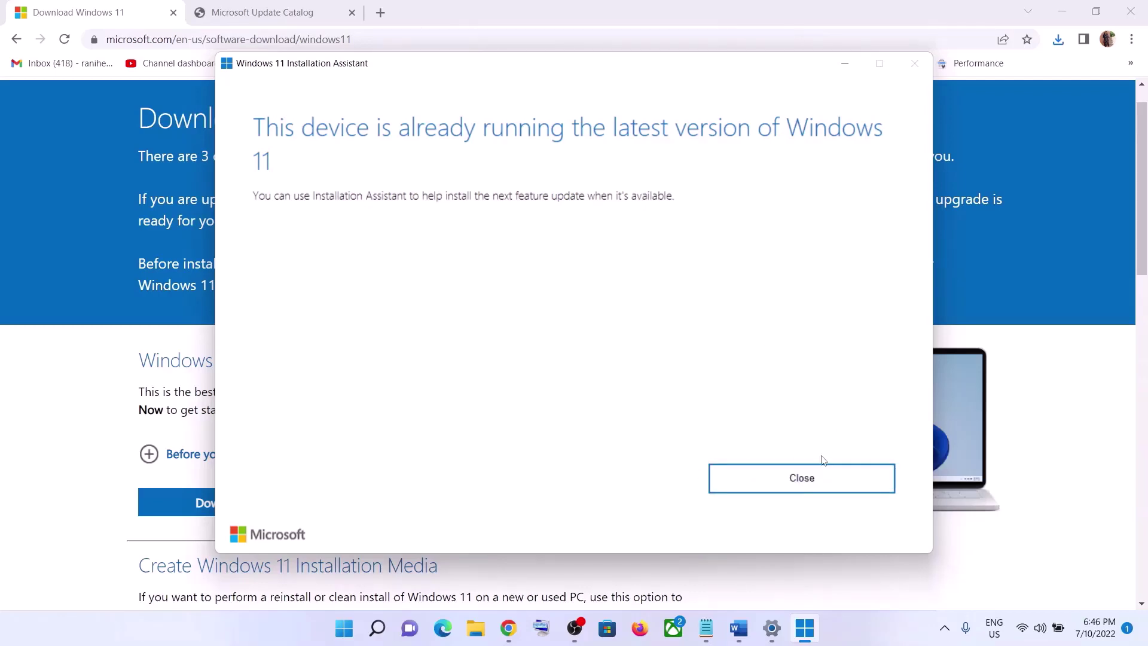
click(806, 475)
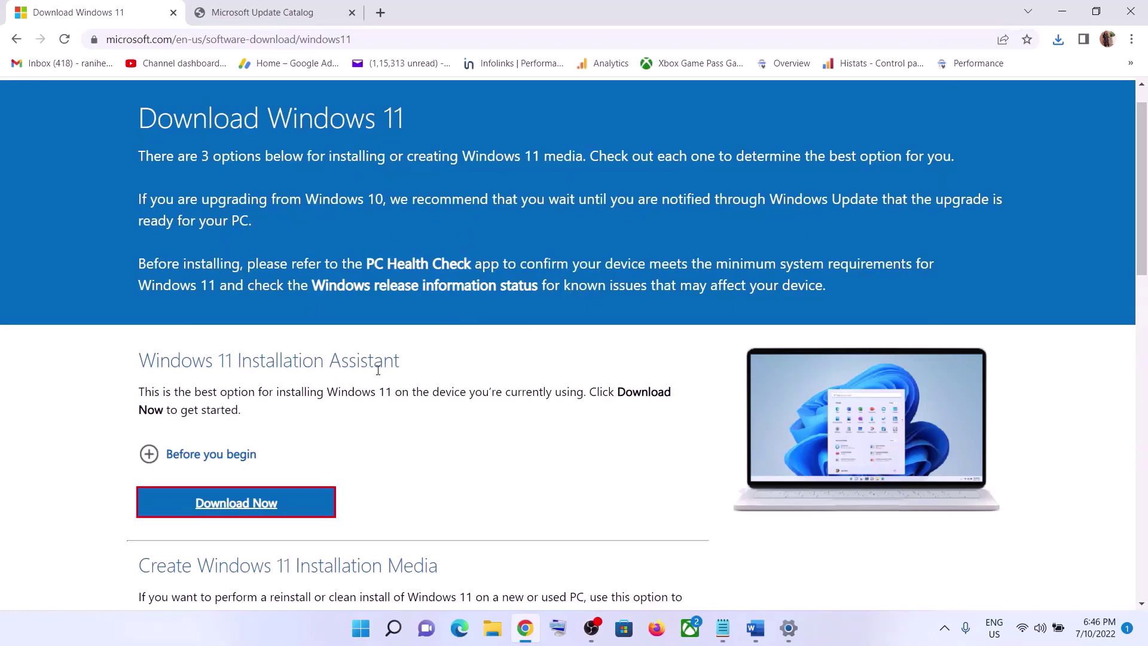
- In Downloads, set Windows11InstallationAssistant's Compatibility tab to Windows 7 mode and apply
click(492, 627)
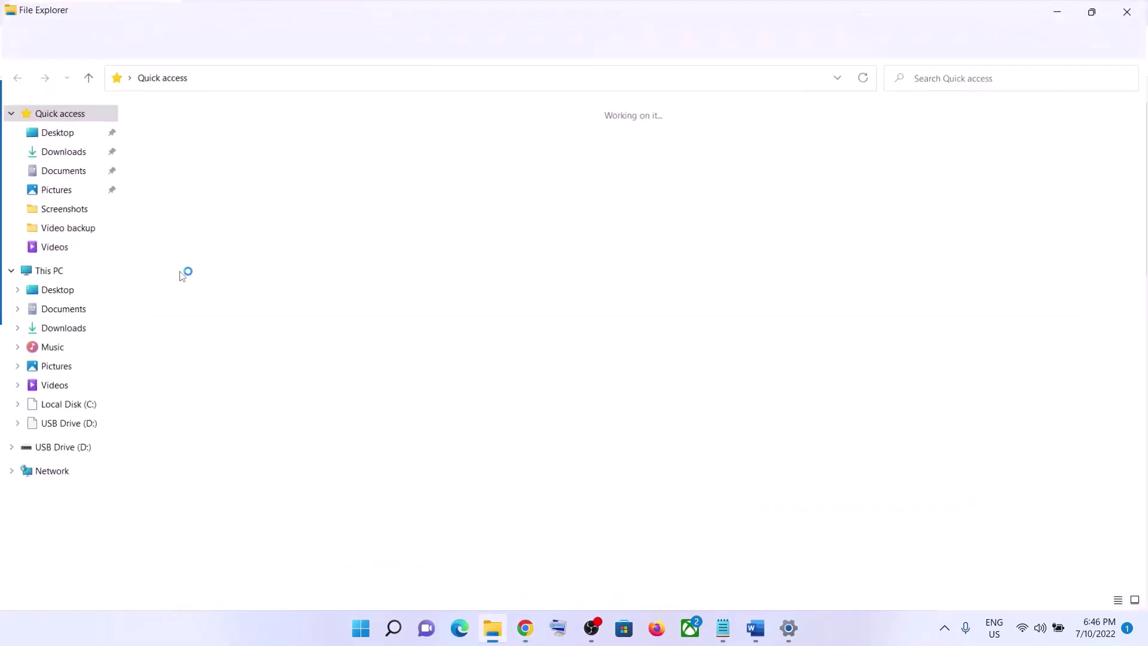
click(71, 152)
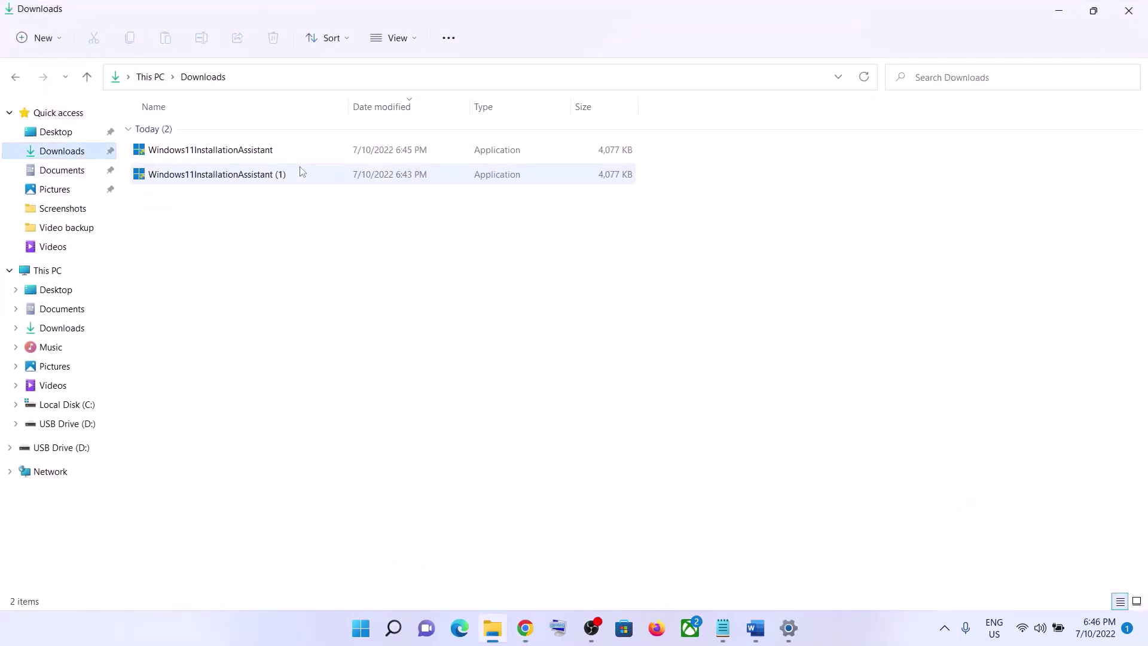
click(220, 154)
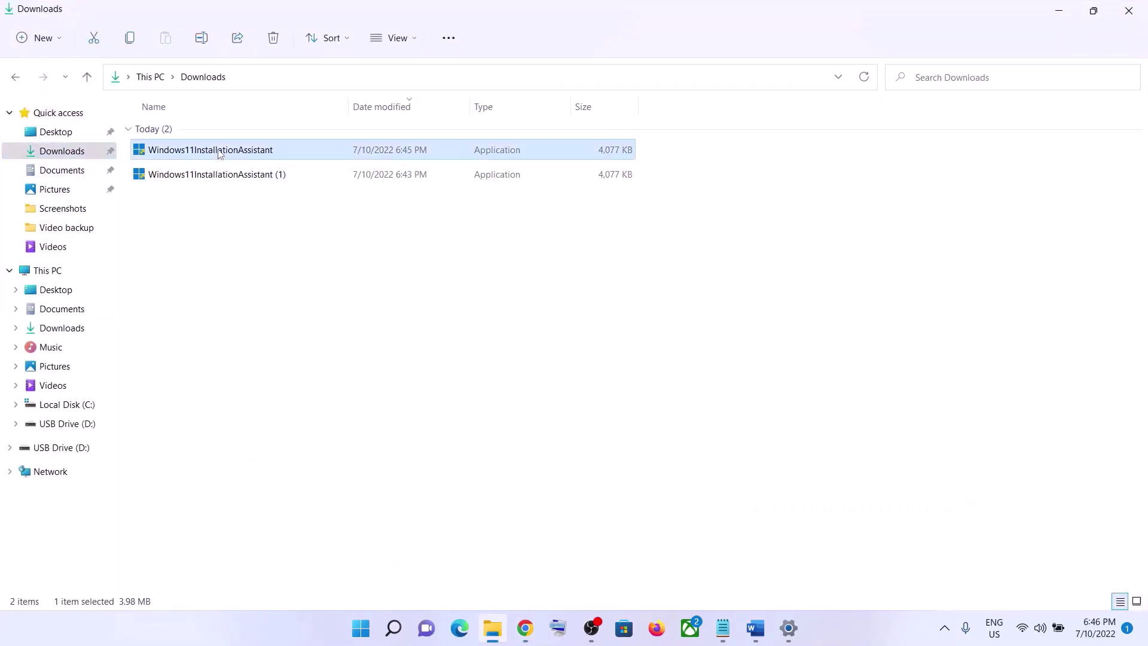
right_click(220, 154)
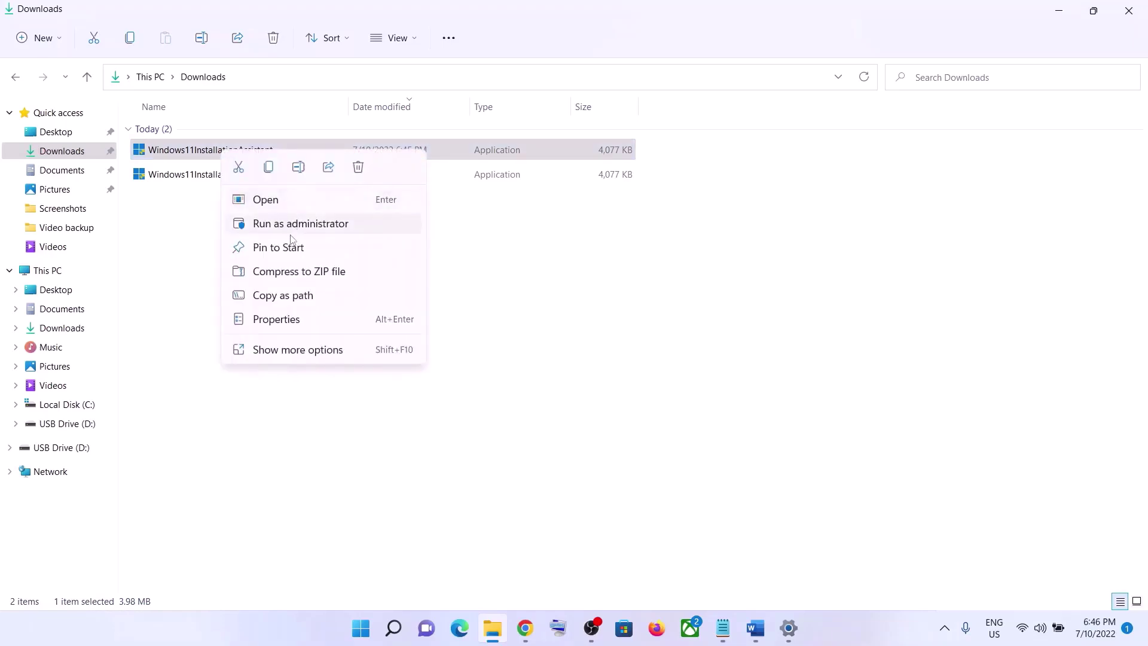
click(281, 320)
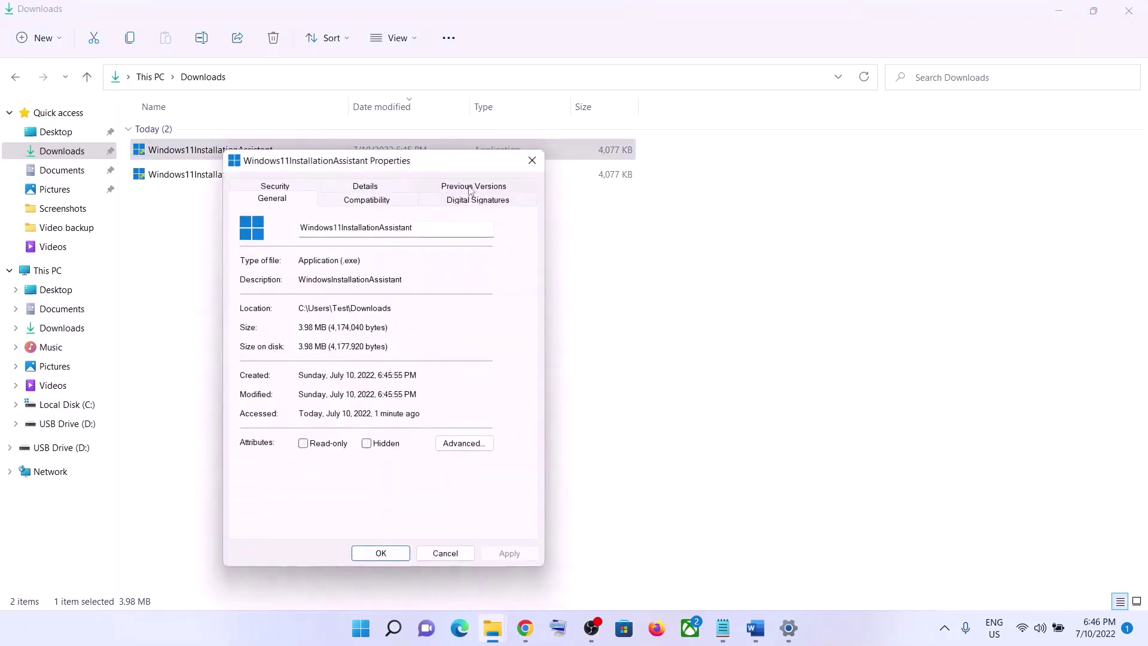
click(385, 203)
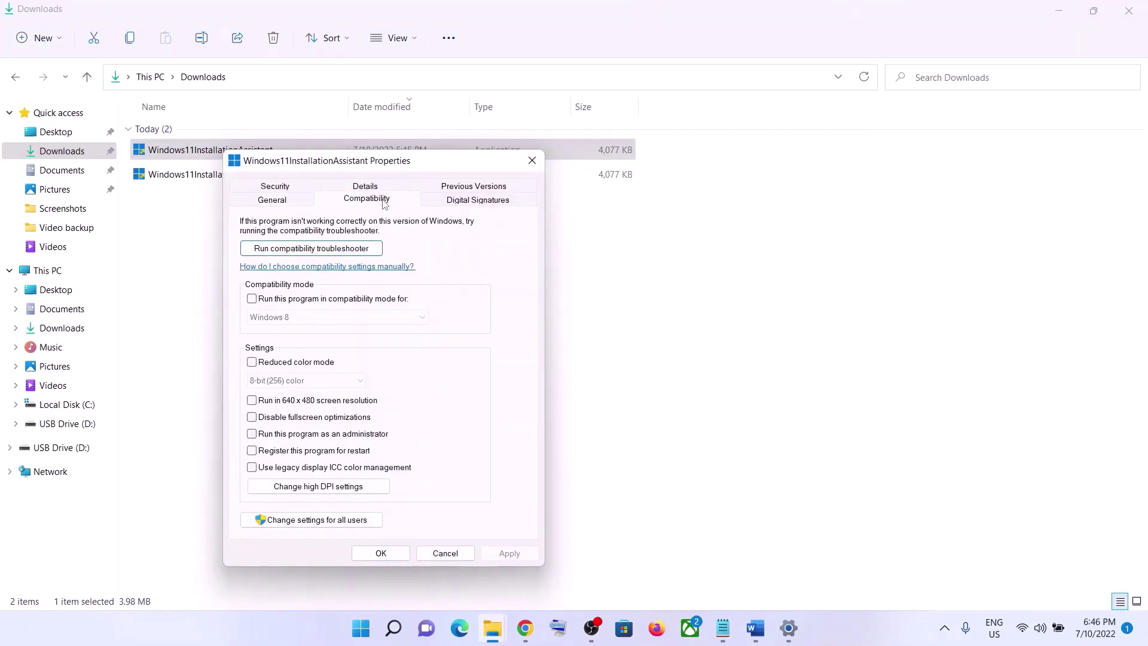
click(252, 300)
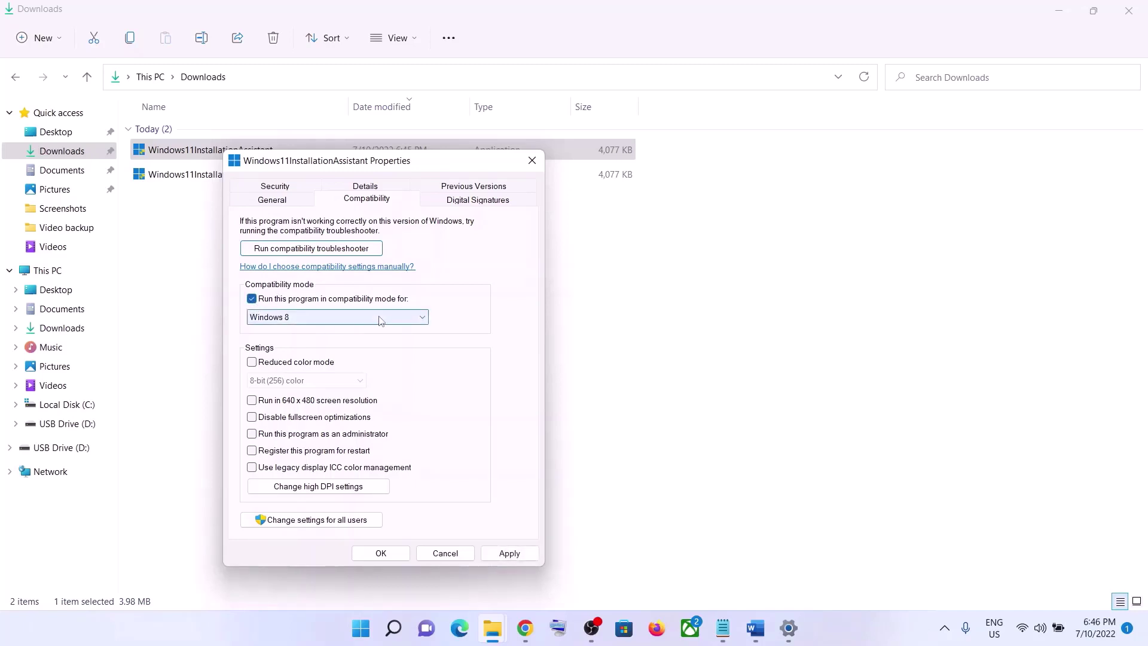
click(387, 321)
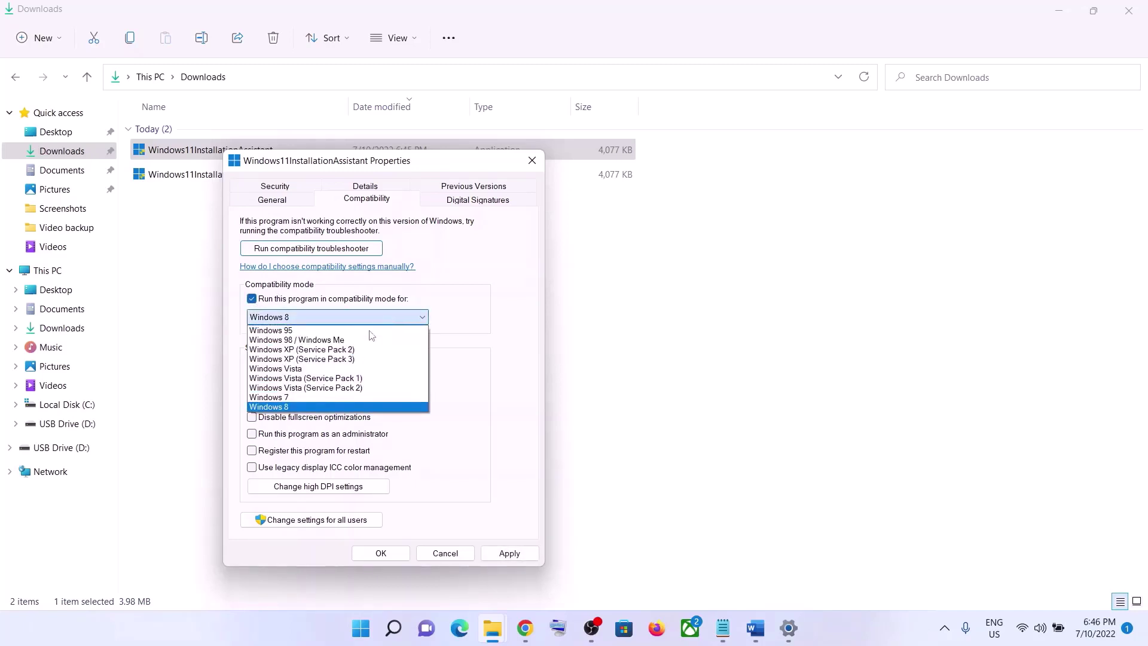
click(286, 398)
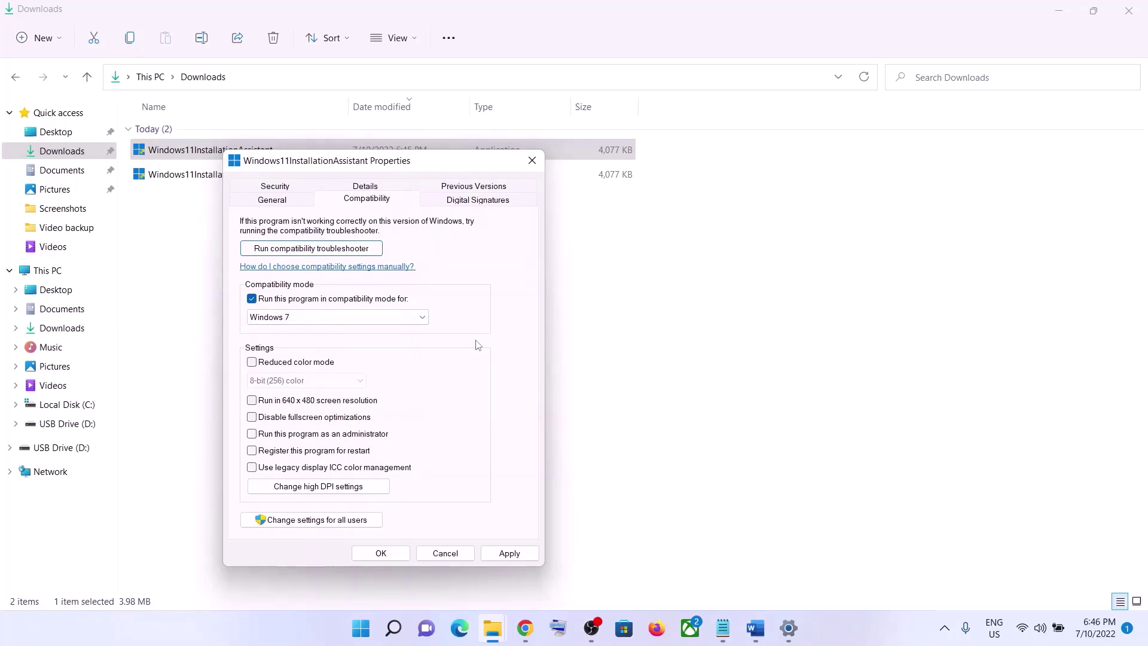
click(507, 553)
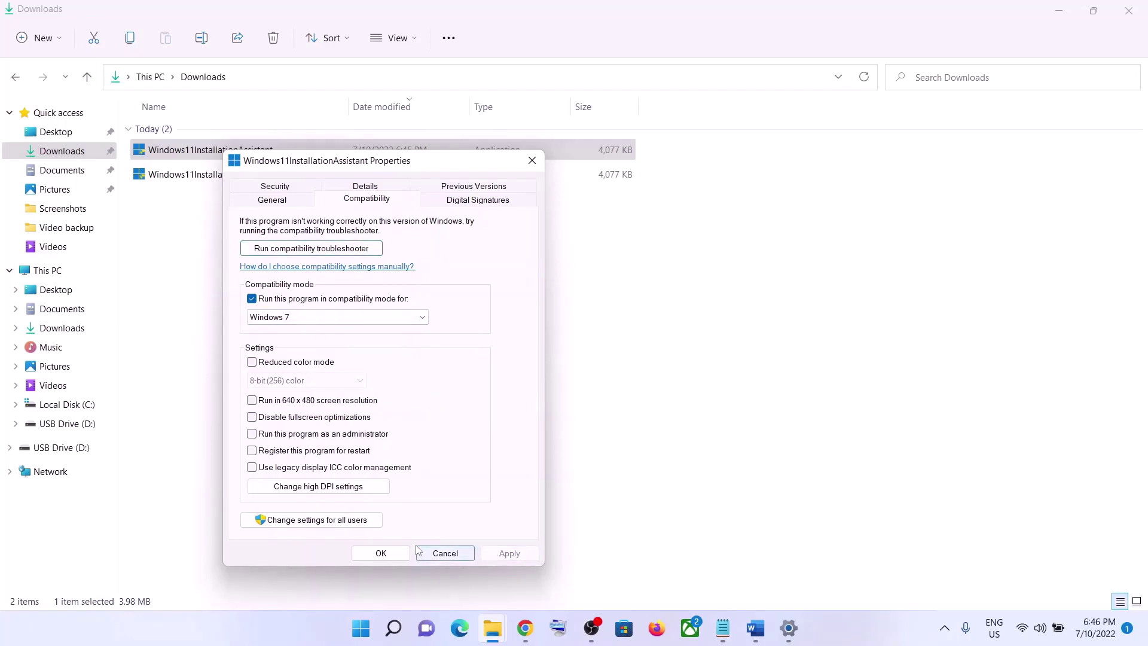
click(381, 553)
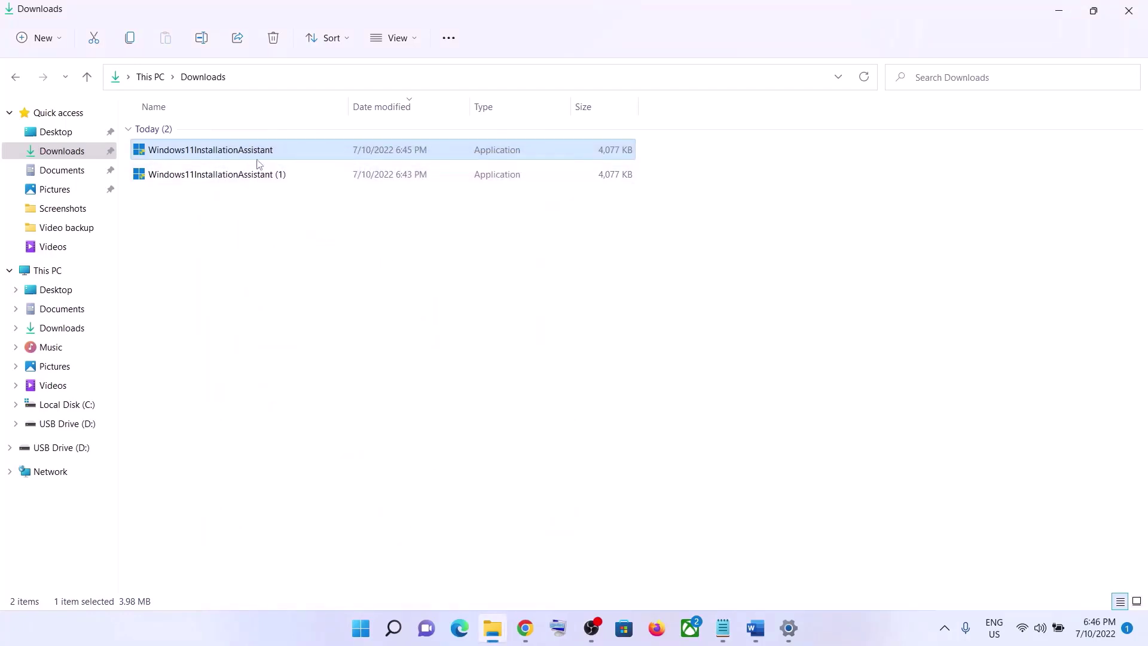
click(1059, 11)
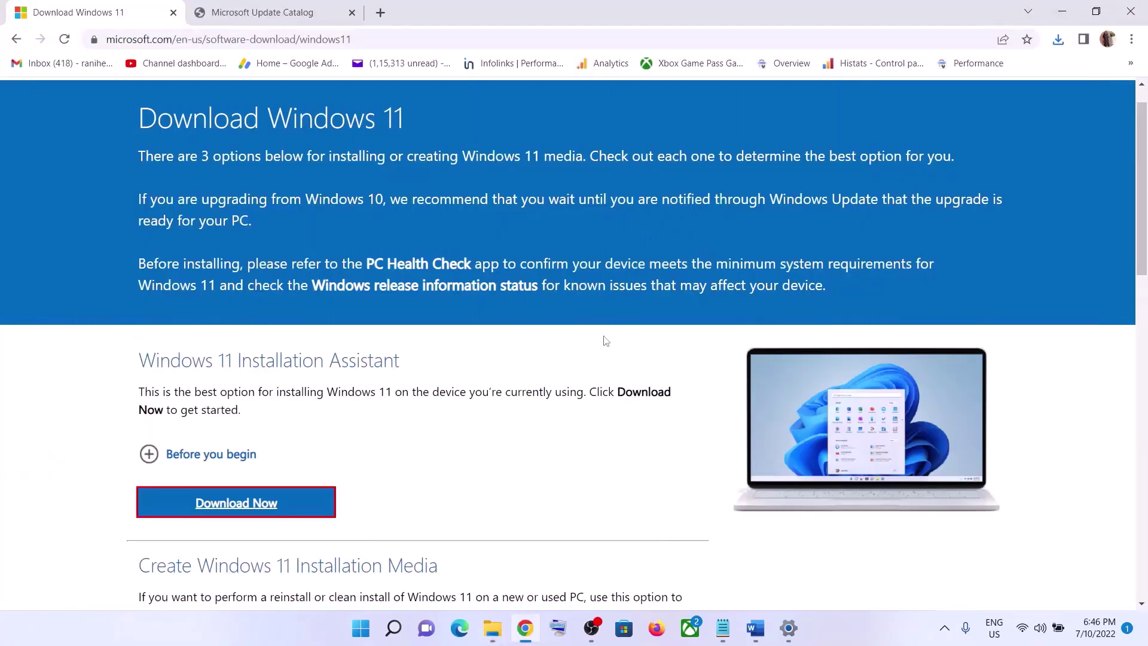
- Select the Microsoft Update Catalog link in Step 4 of the Word guide
click(755, 628)
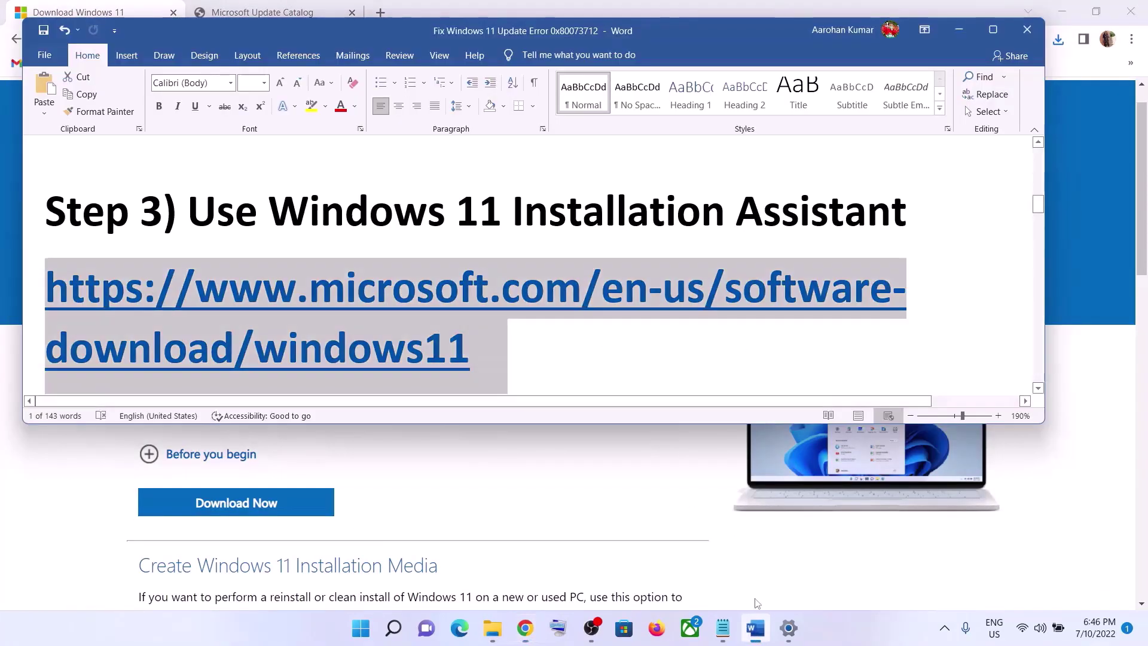
scroll(496, 350, down, 5)
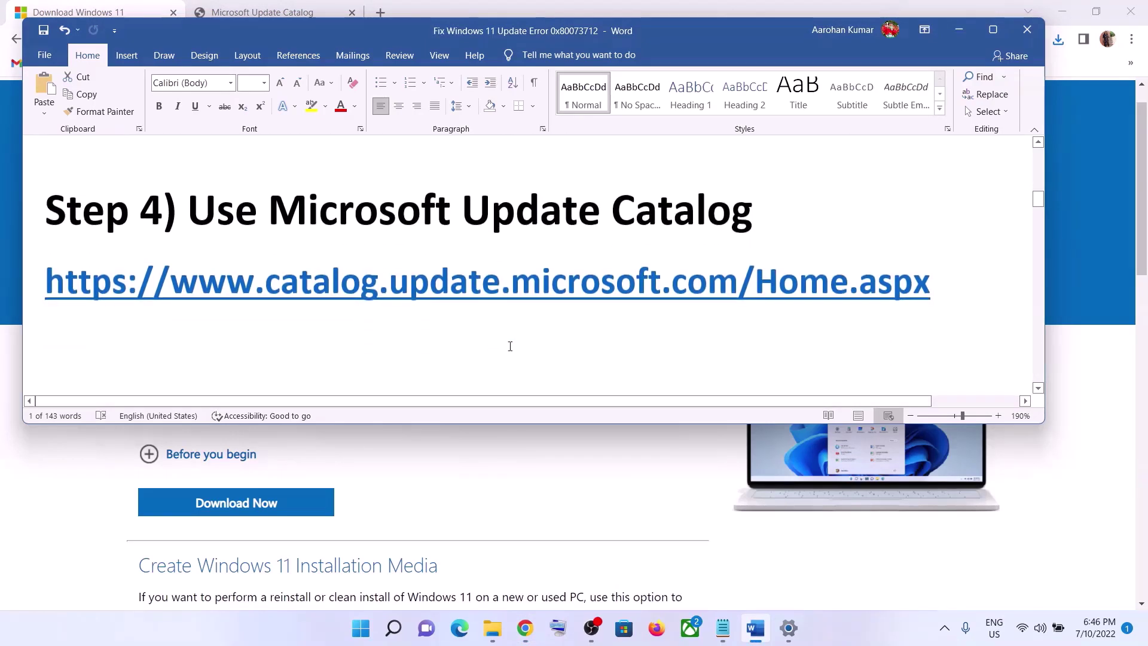
triple_click(966, 274)
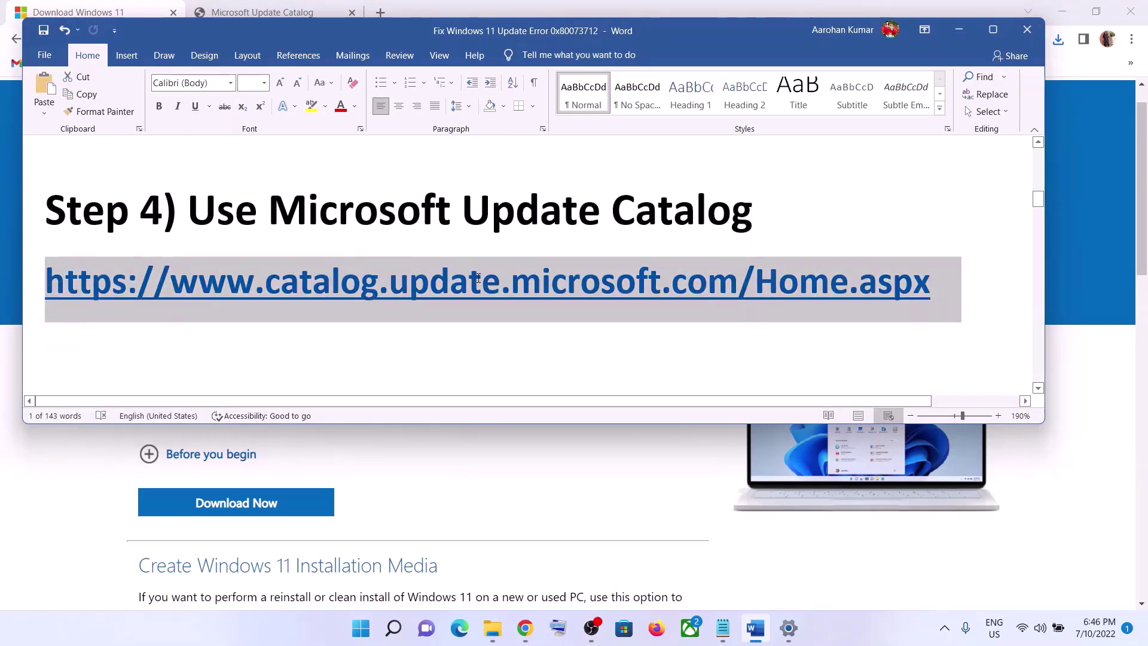
click(226, 4)
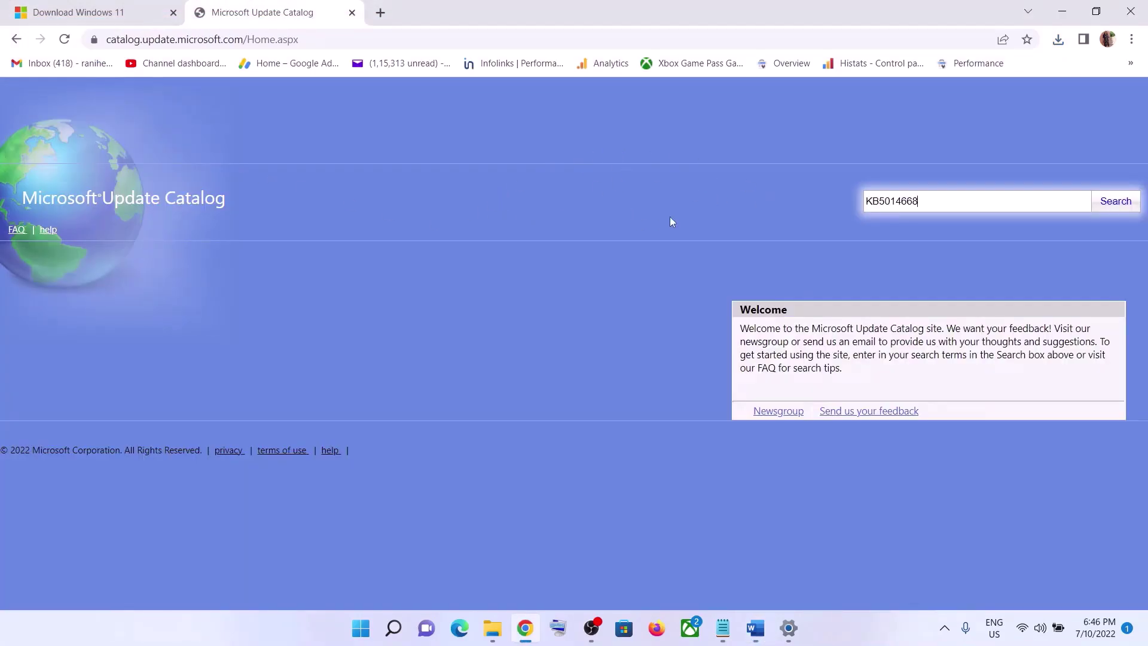
- Search the Microsoft Update Catalog for KB5014668
drag(909, 199, 864, 204)
click(936, 199)
drag(924, 201, 874, 200)
drag(922, 202, 865, 204)
click(931, 203)
drag(931, 203, 867, 202)
click(1113, 212)
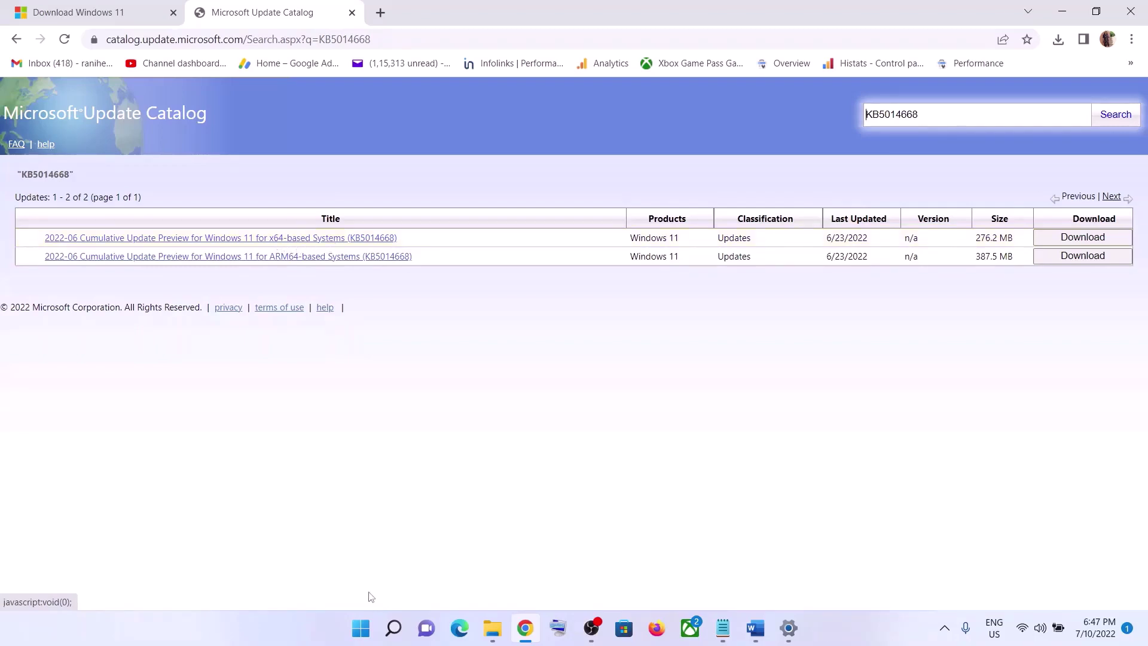
click(361, 628)
- Check System > About in Settings to confirm a 64-bit OS on an x64-based processor
click(535, 256)
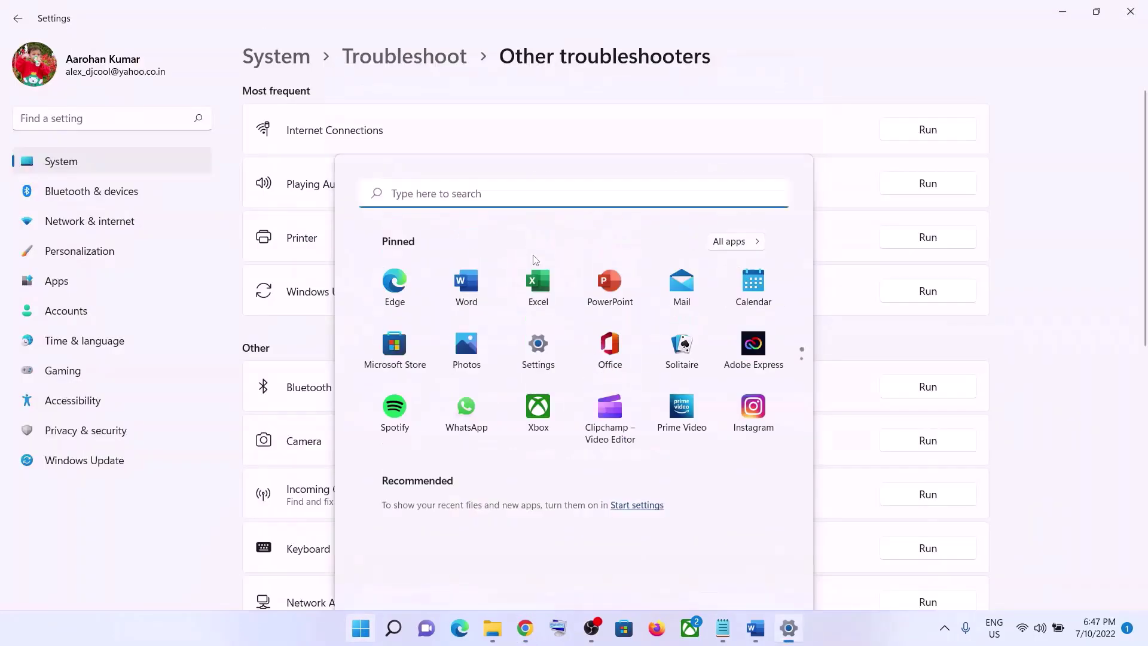
click(102, 163)
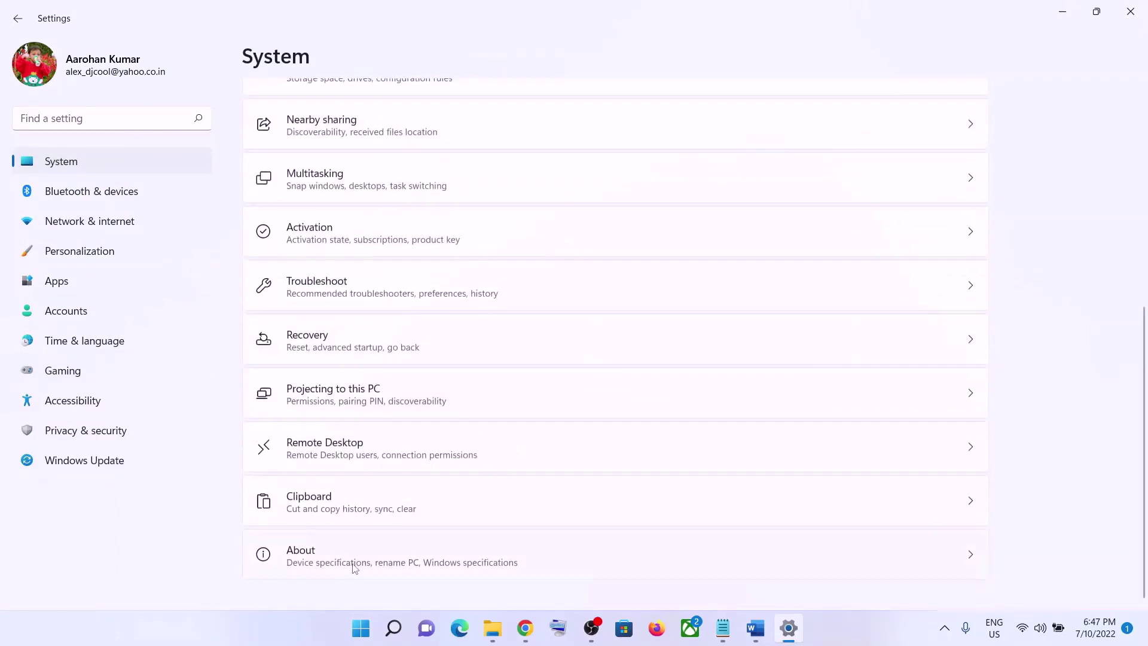
click(354, 567)
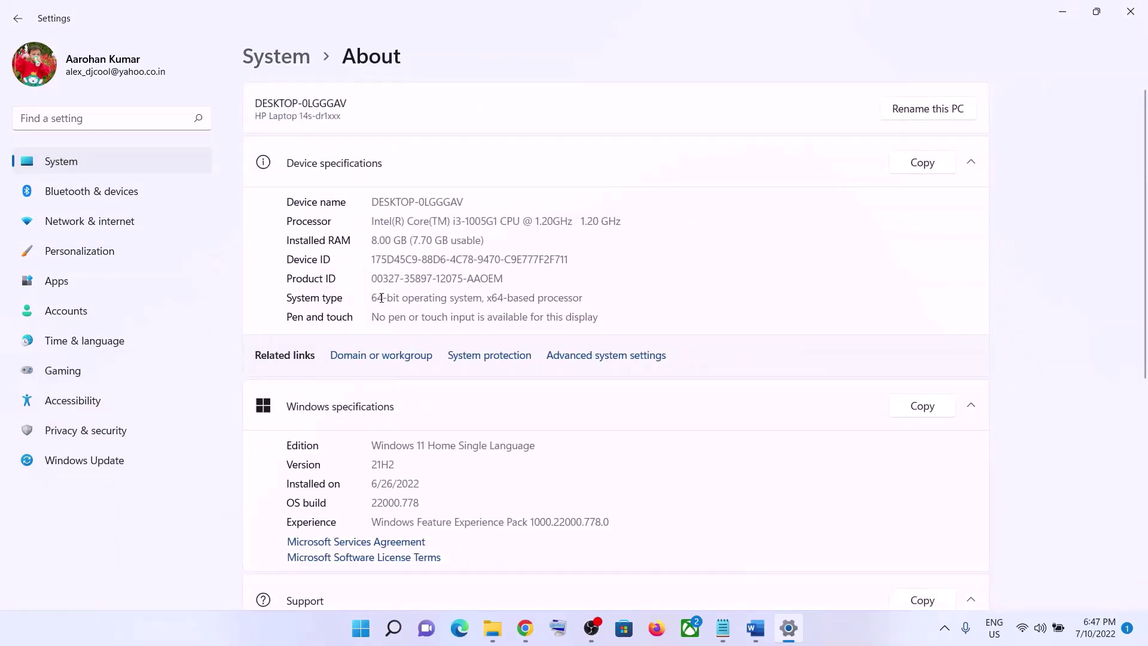
click(1062, 11)
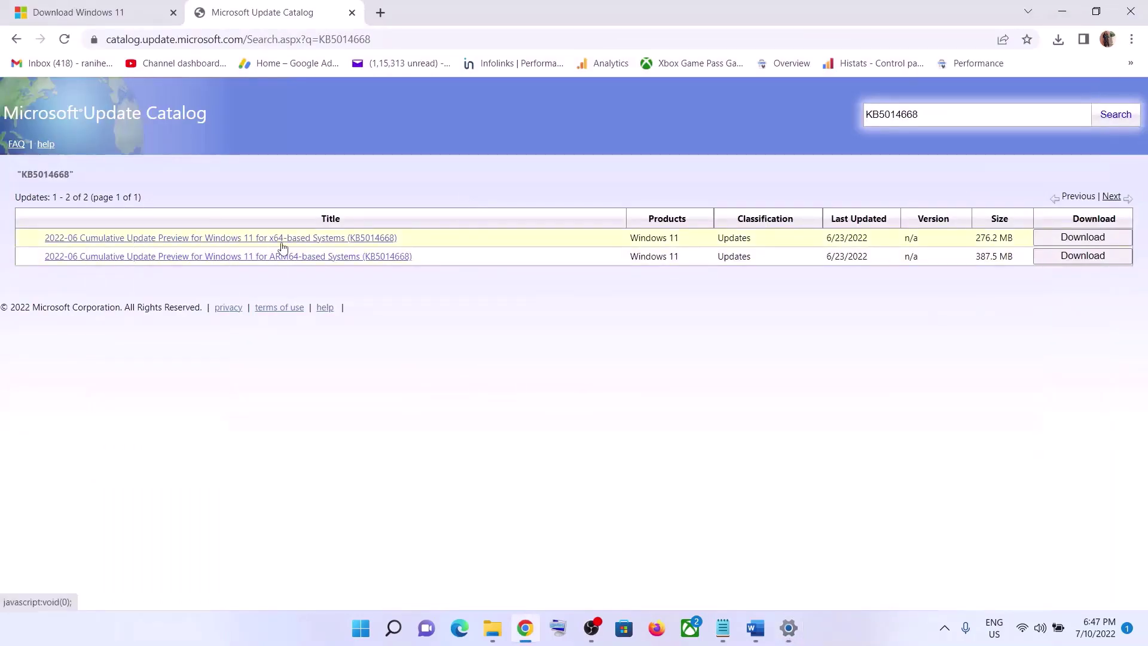
- Save the x64 KB5014668 .msu package to the Desktop and check its download progress
click(1078, 239)
drag(340, 8, 566, 94)
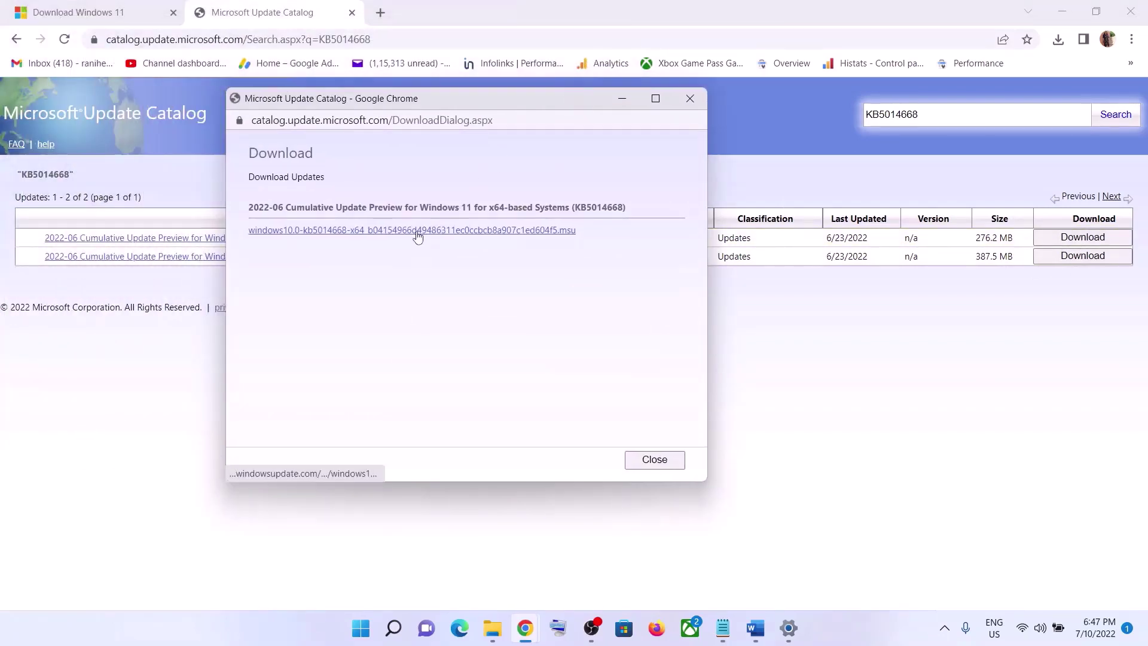
click(417, 234)
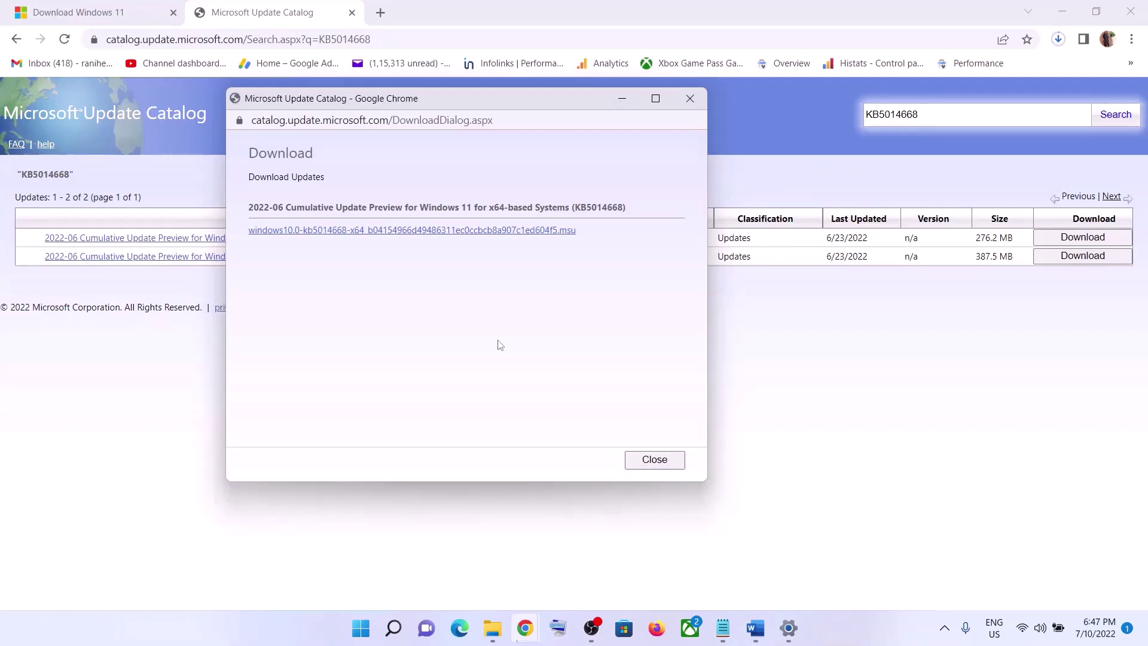
click(443, 235)
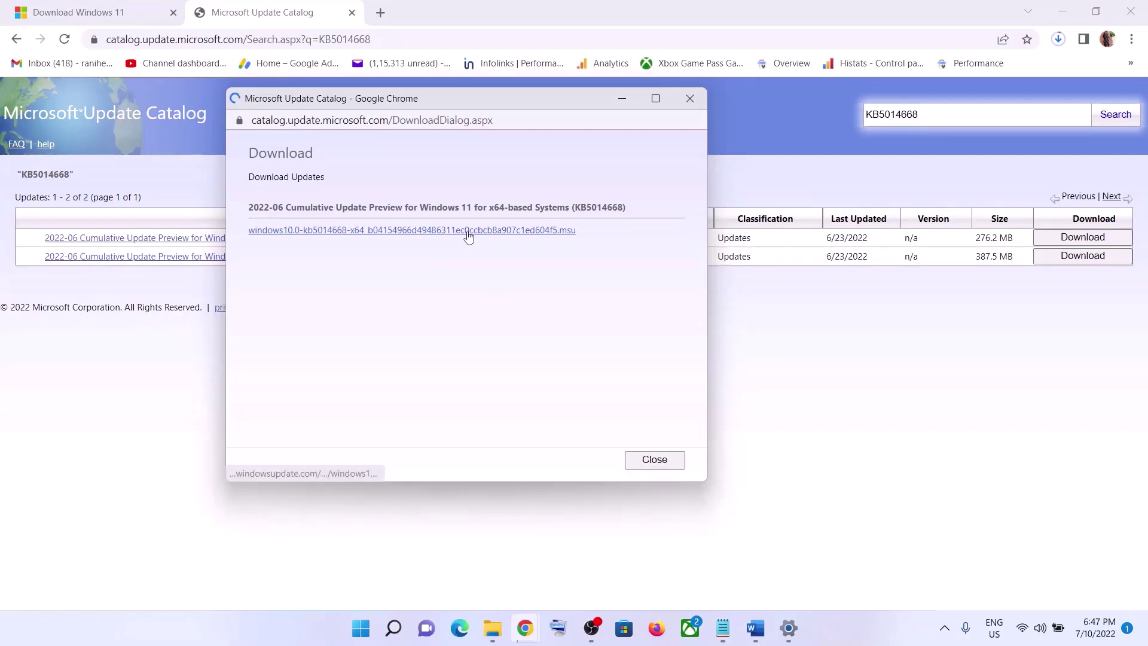
right_click(468, 237)
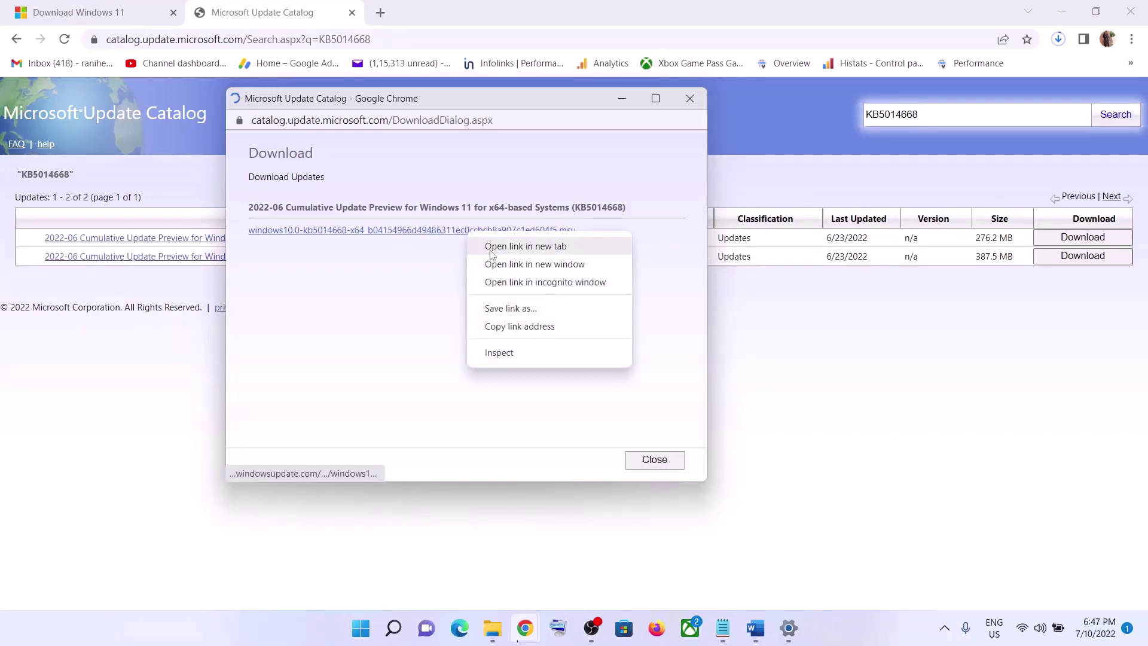
click(518, 310)
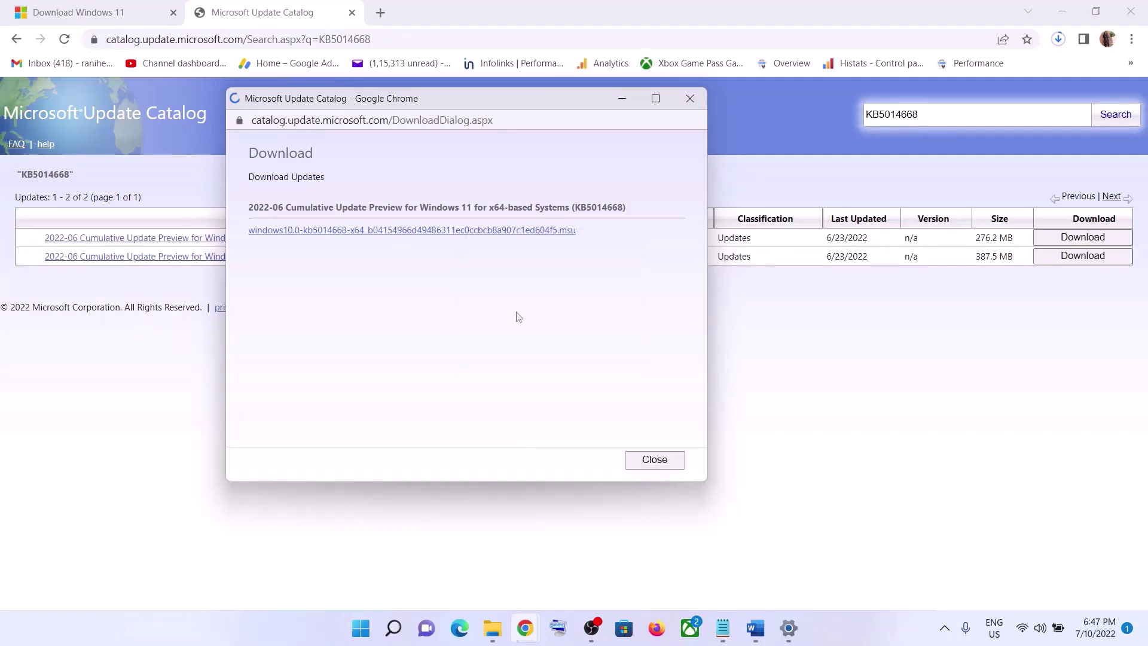
click(517, 282)
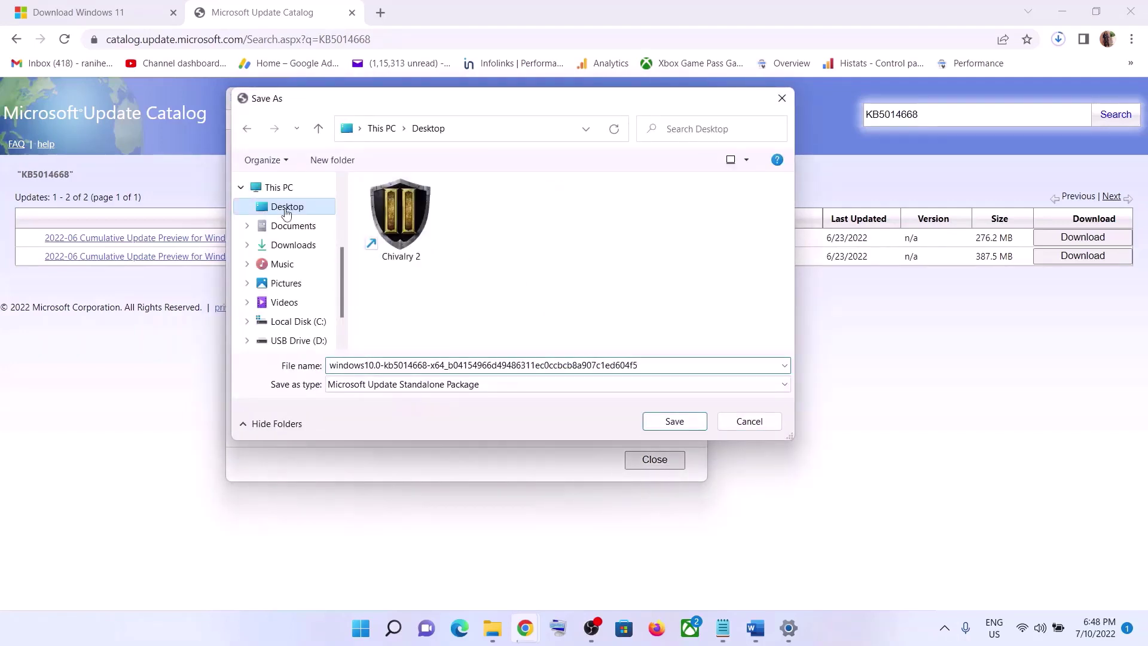
click(657, 421)
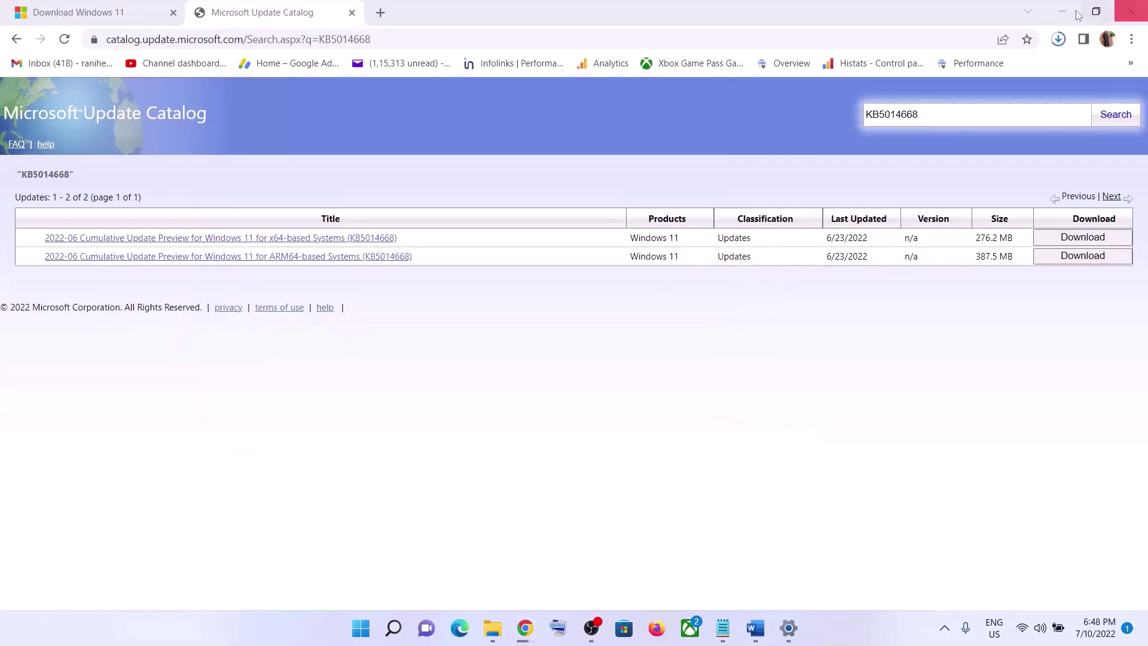
click(1059, 39)
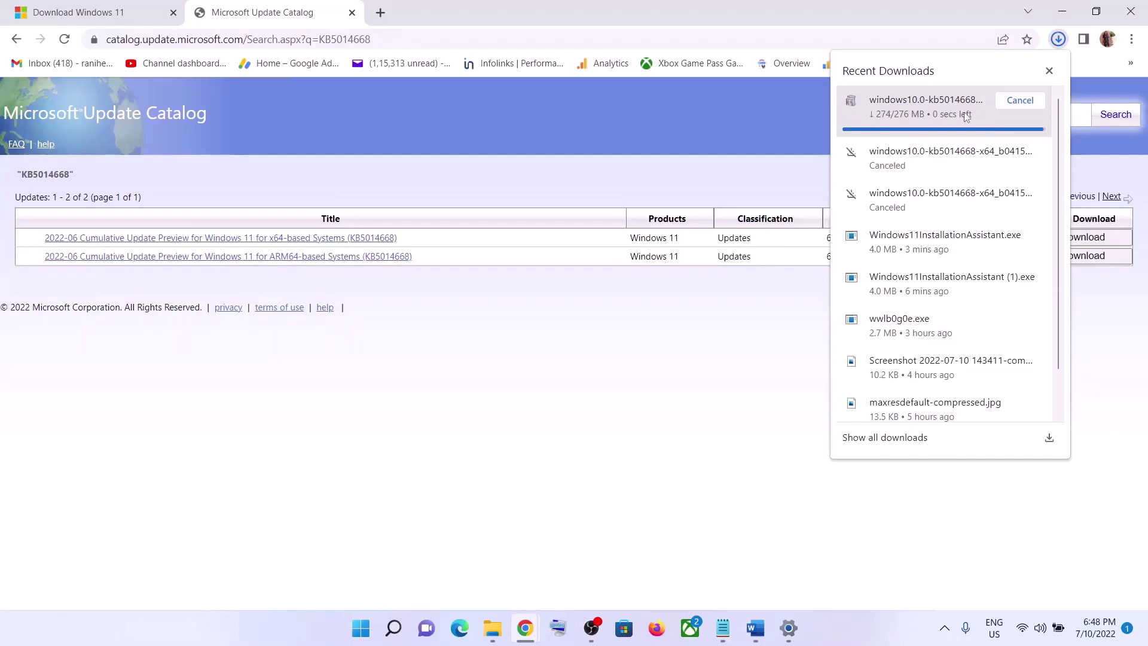
click(478, 323)
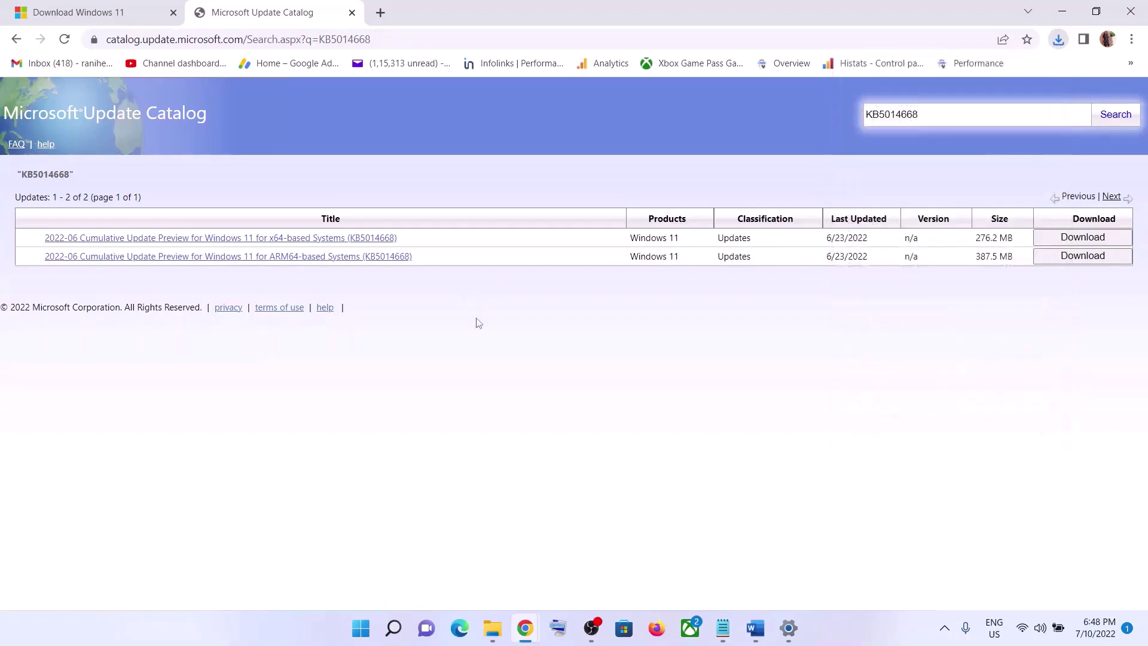
click(755, 628)
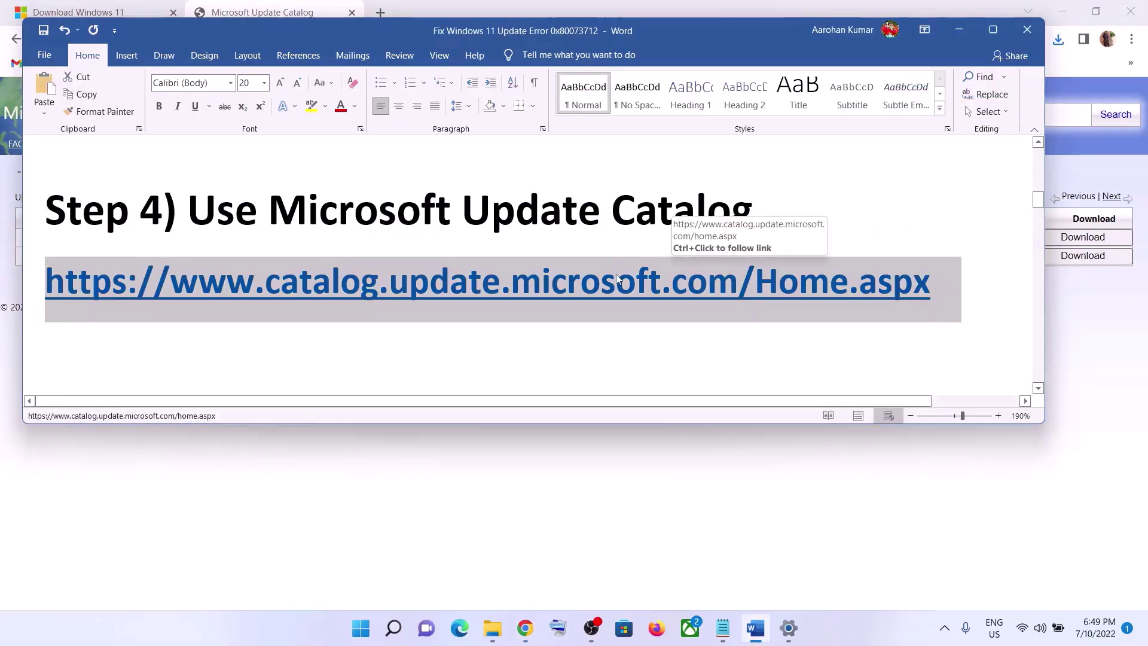
- Copy the Step 5 commands in Word, from SC config trustedinstaller through net start appidsvc
scroll(618, 279, down, 5)
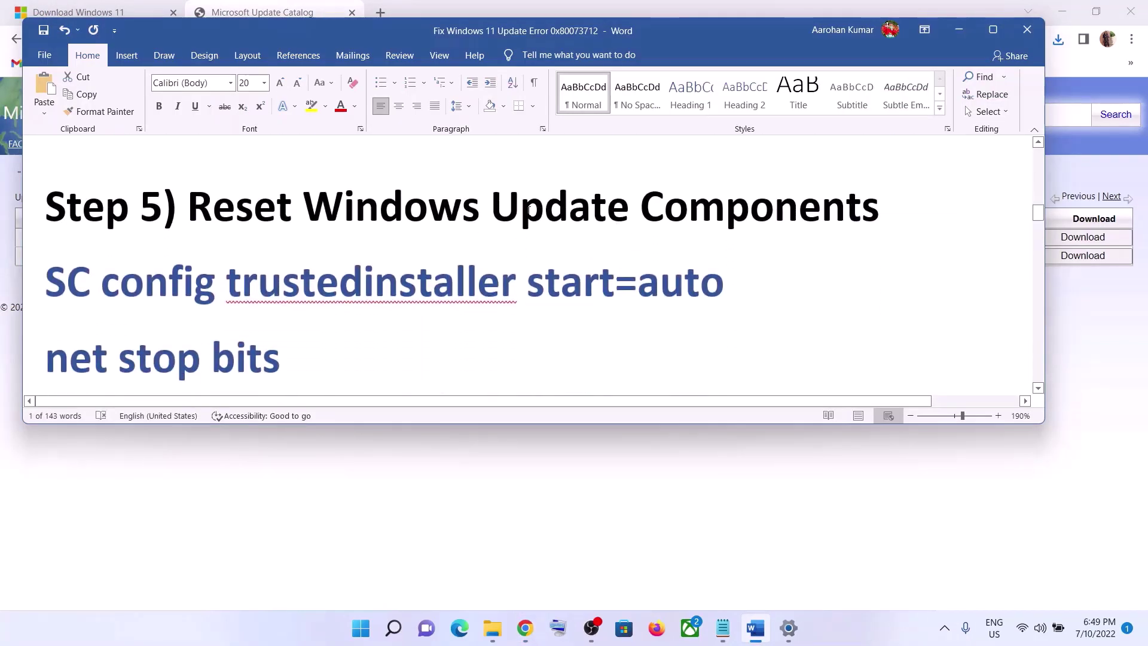
drag(47, 273, 373, 329)
right_click(271, 246)
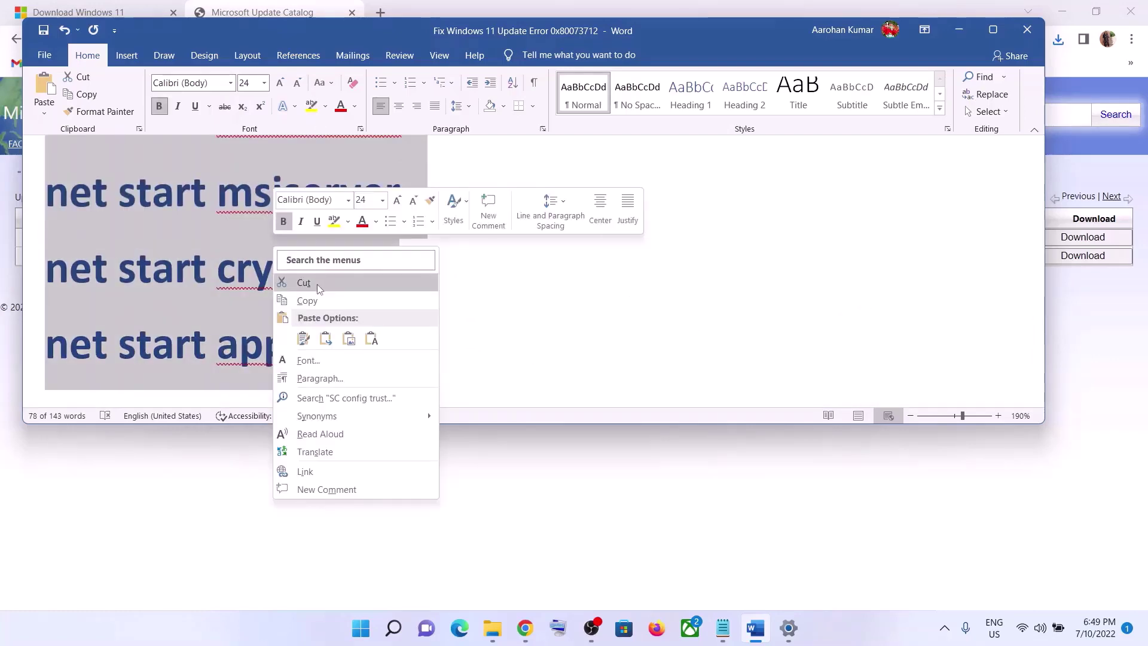
click(313, 299)
click(357, 630)
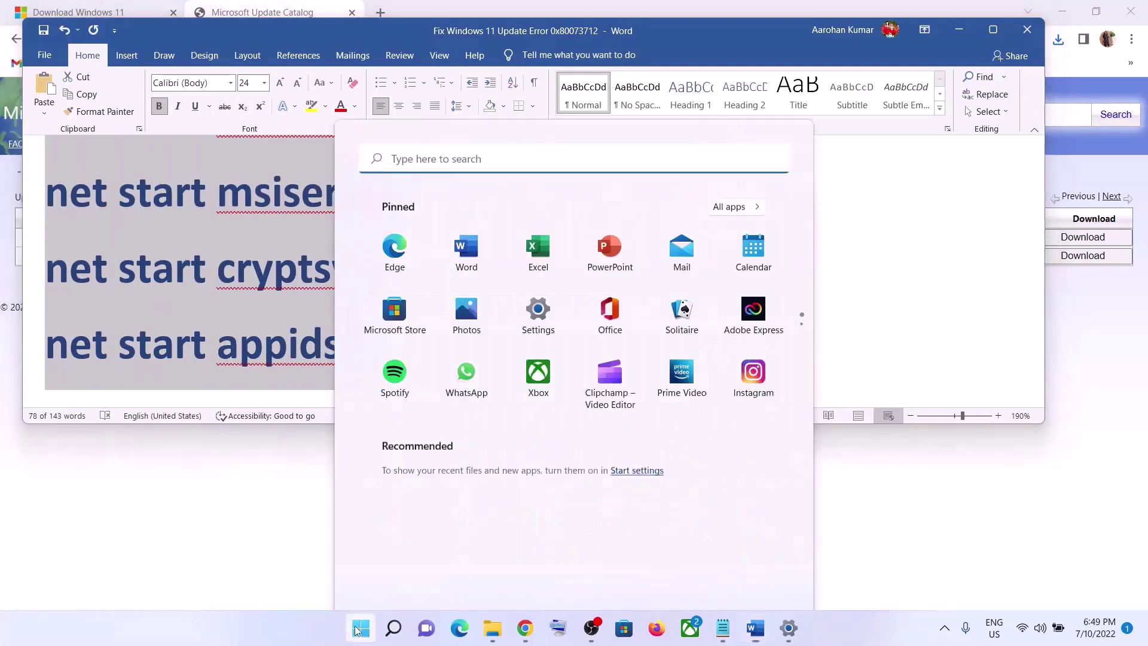
- Paste the copied reset commands into a new Notepad note
text(note)
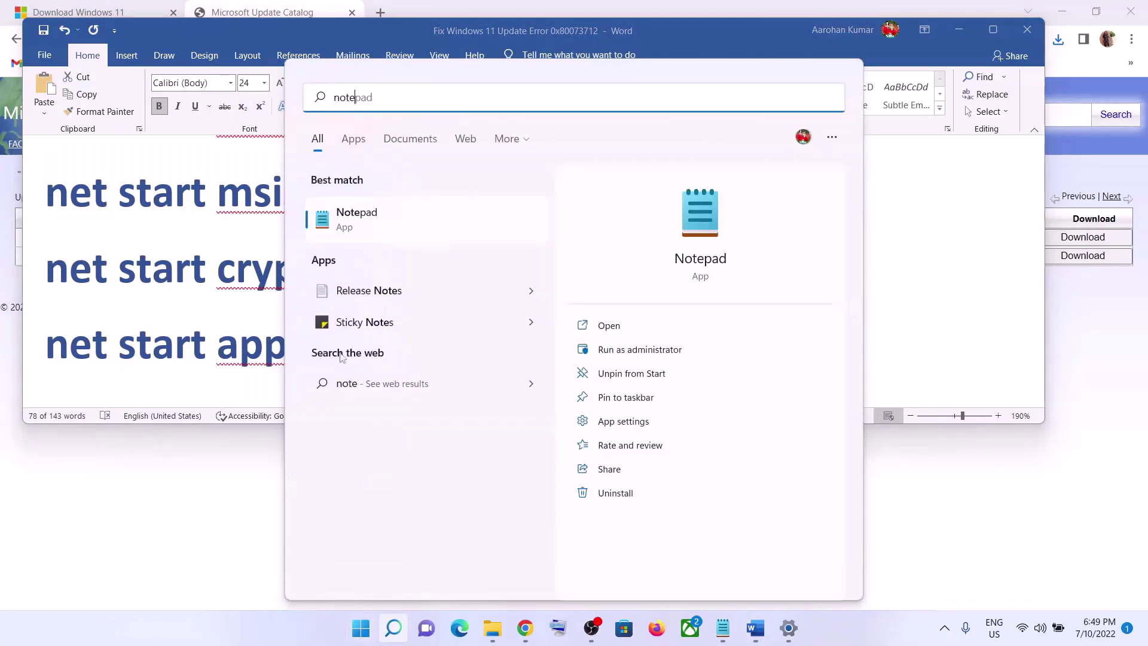
click(400, 206)
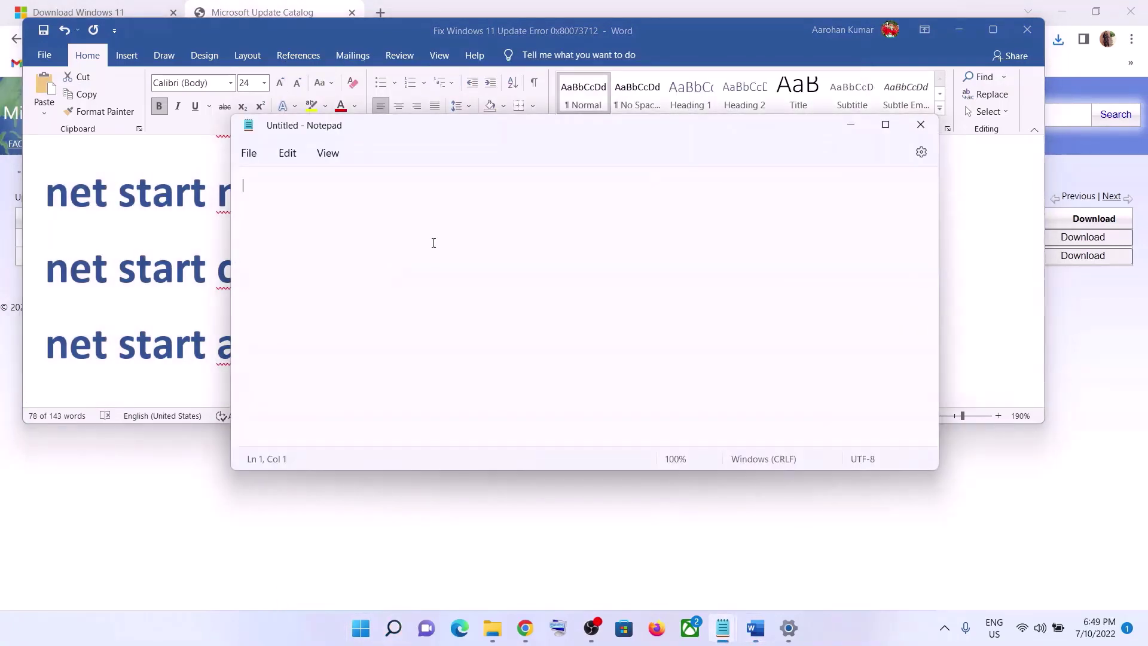
right_click(454, 222)
click(516, 330)
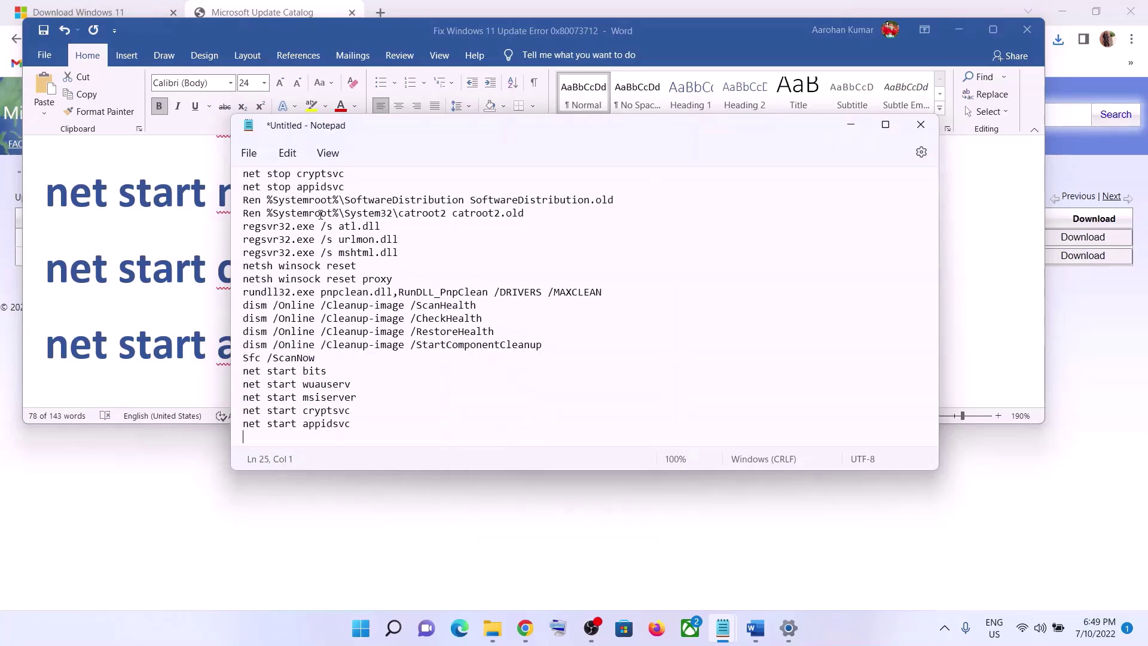
- Choose the Desktop as the save location and copy the name Wufix.bat from the guide
click(260, 150)
click(282, 279)
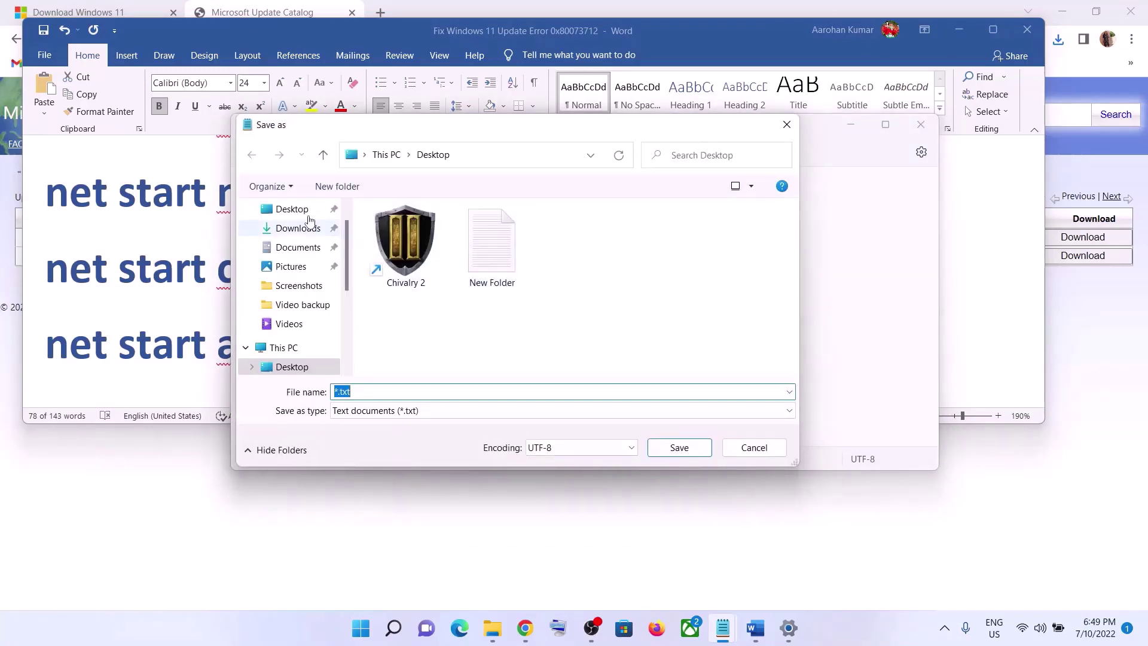
click(307, 217)
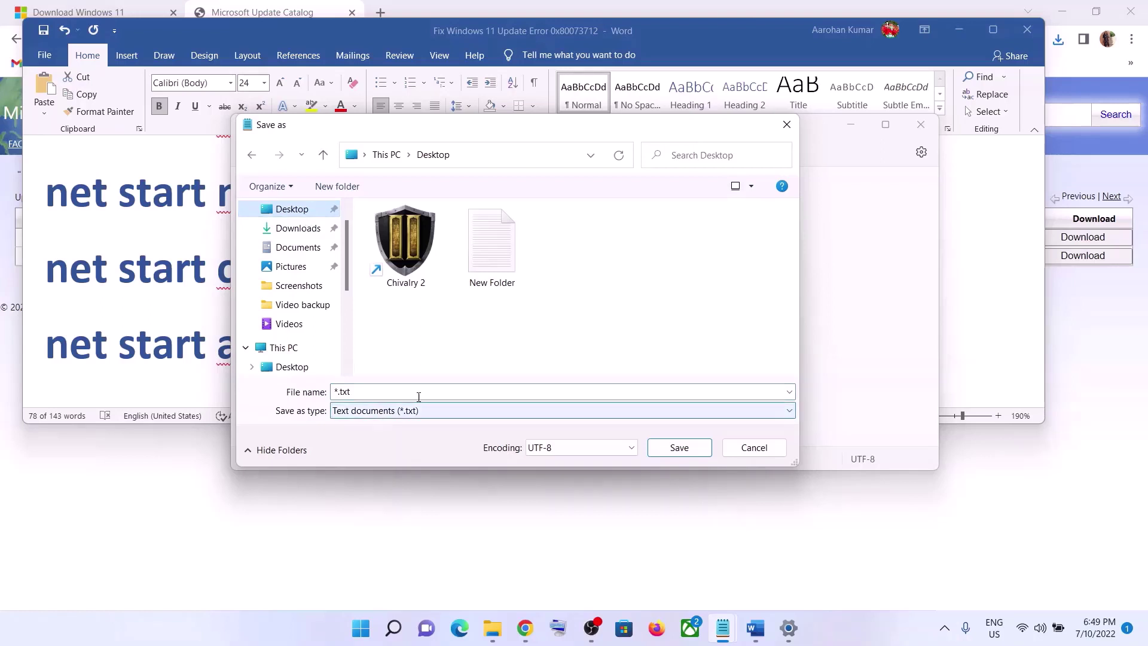
click(180, 342)
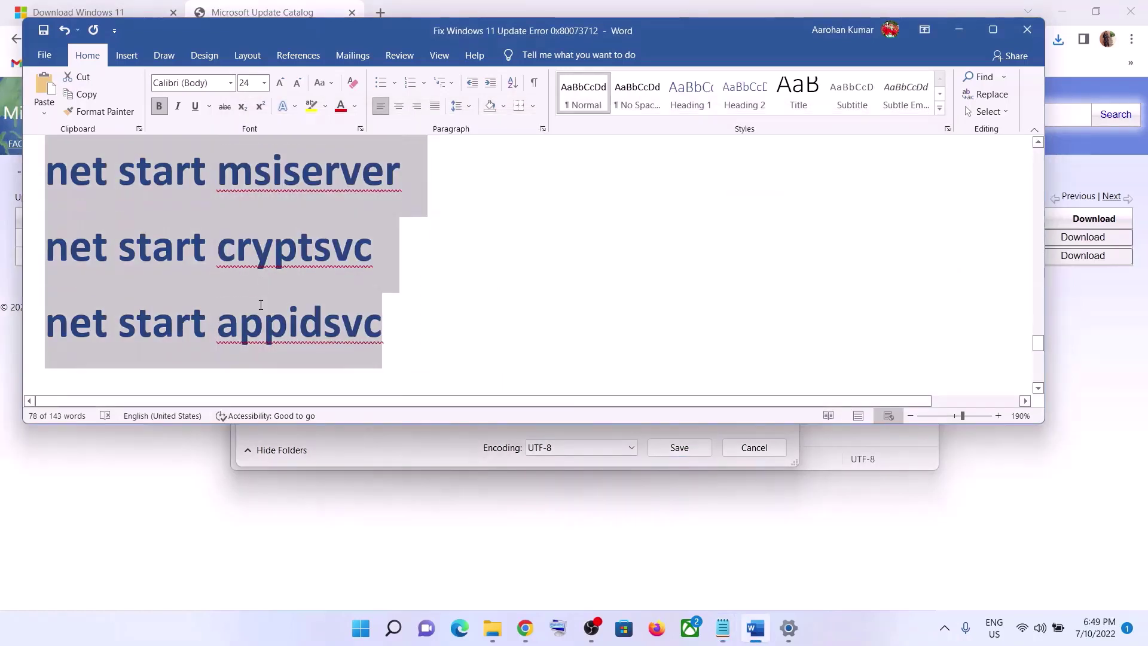
scroll(259, 302, down, 5)
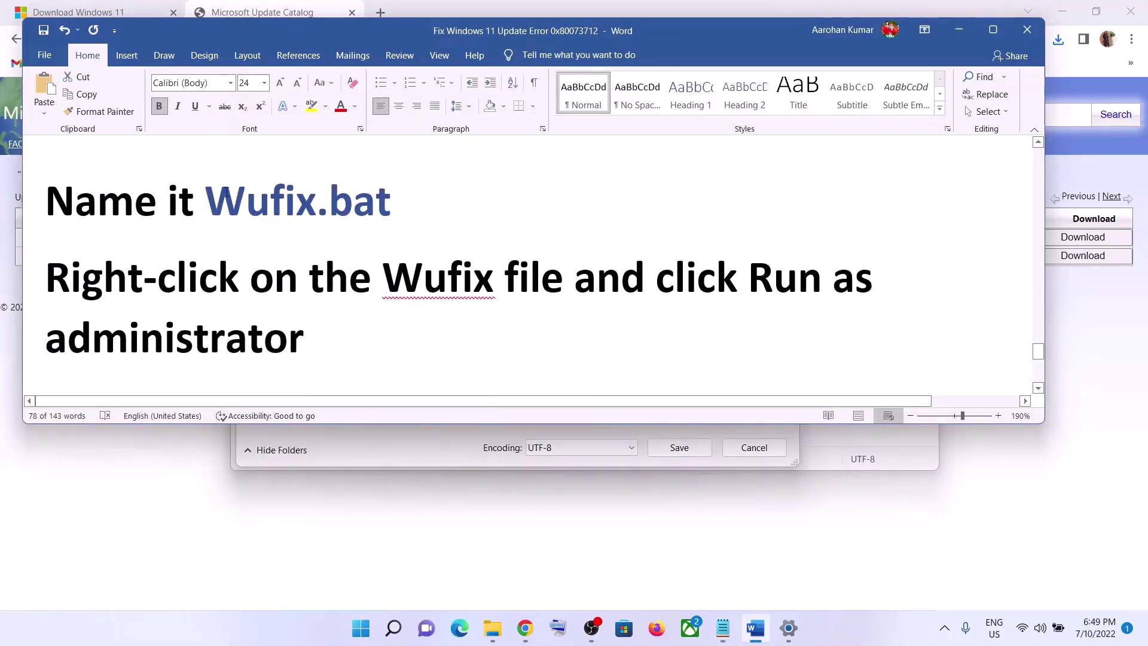
drag(228, 192, 386, 200)
key(alt+Tab)
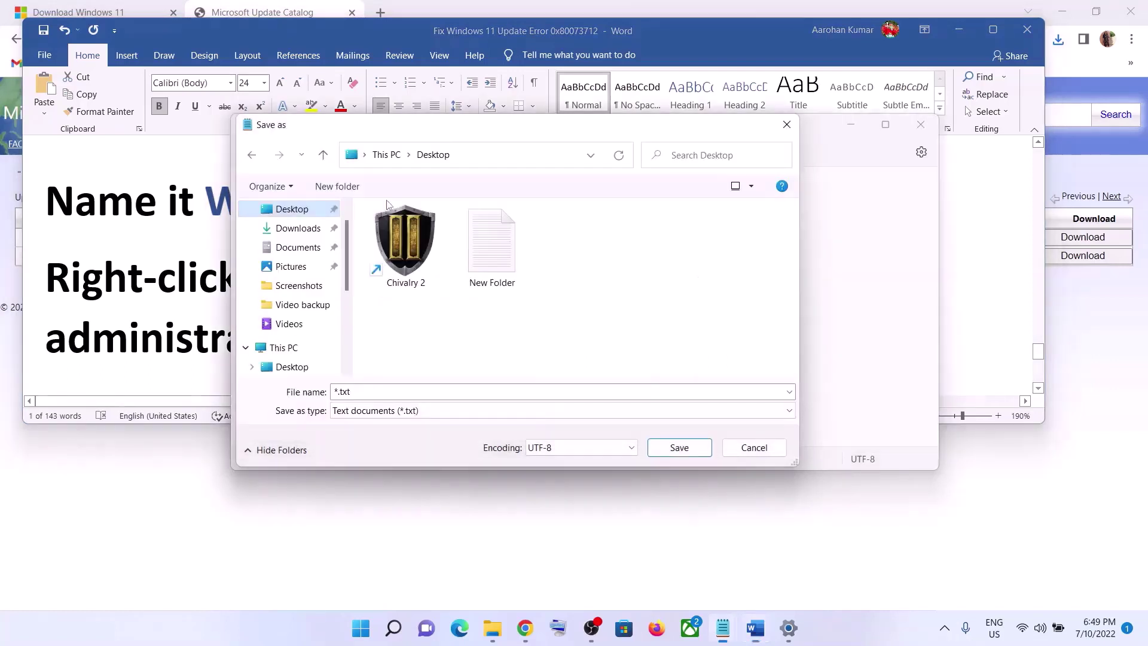
- Save the note on the Desktop as Wufix.bat with the All files type
click(362, 391)
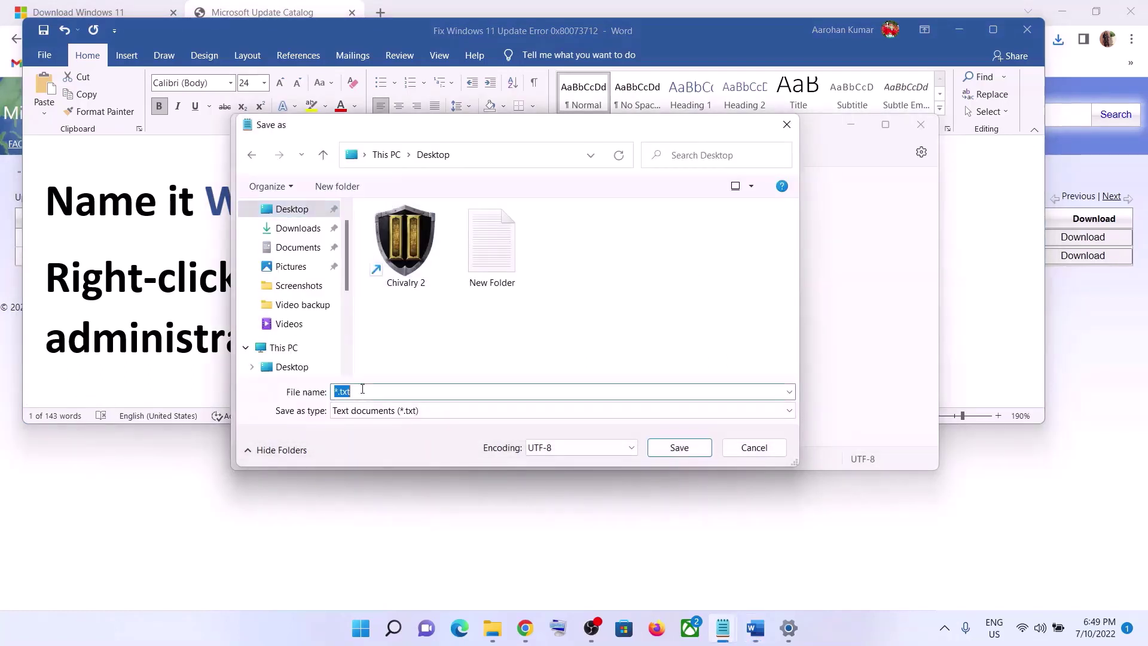
key(ctrl+v)
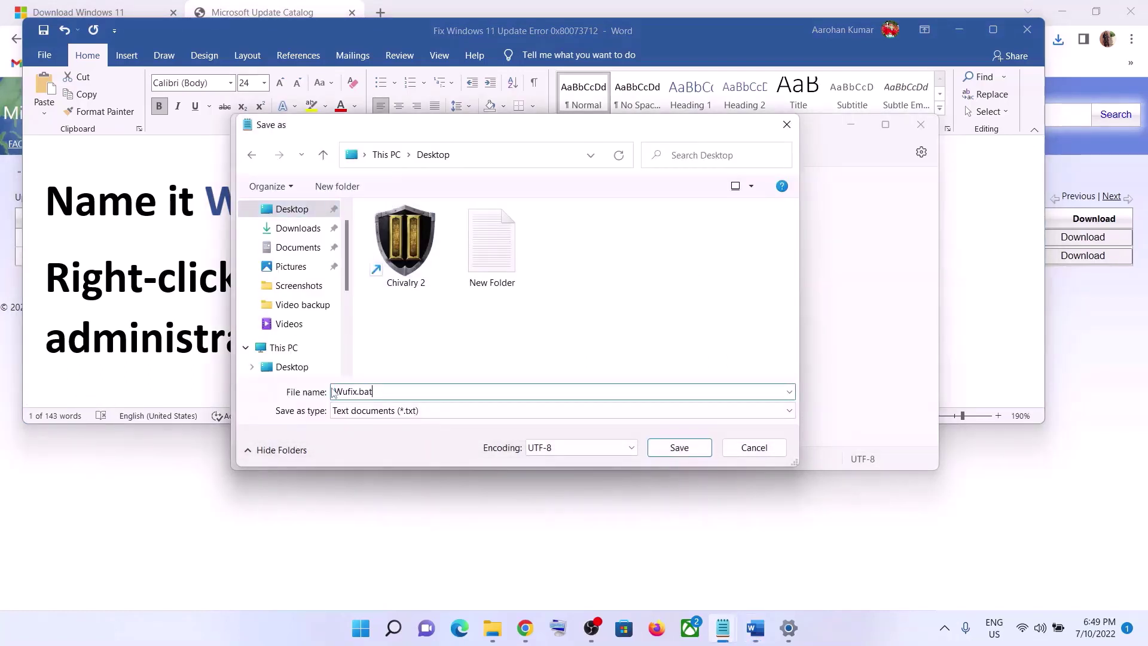
click(359, 412)
click(355, 437)
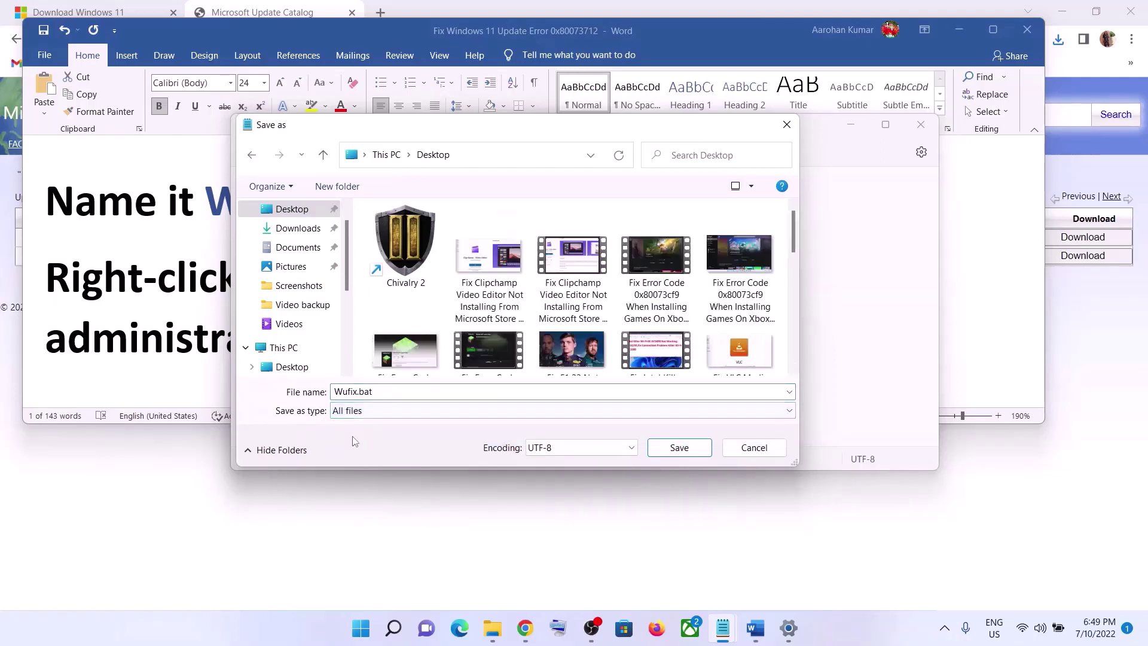
click(700, 450)
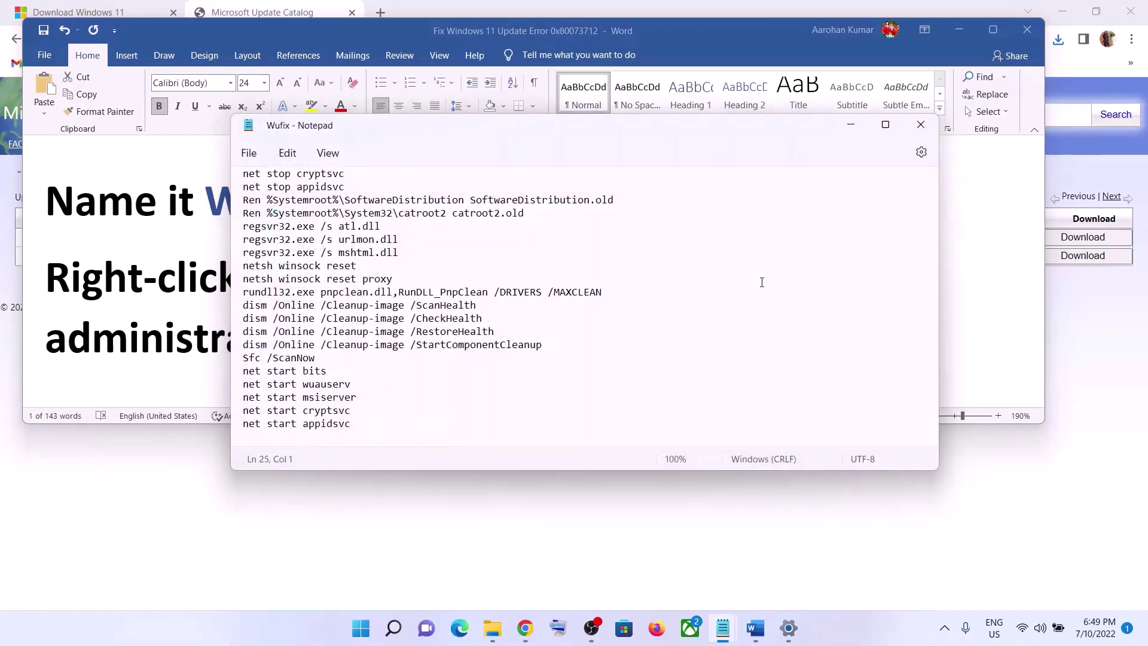
key(super+d)
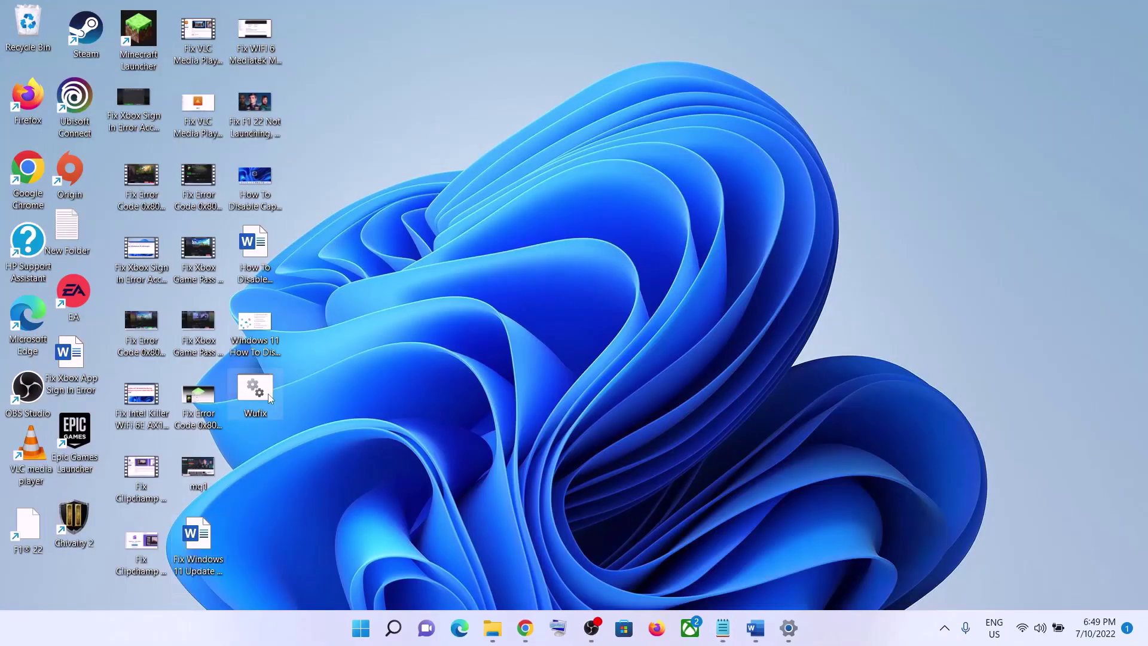
- Run Wufix.bat as administrator, resetting update components and Winsock and starting DISM ScanHealth
right_click(268, 393)
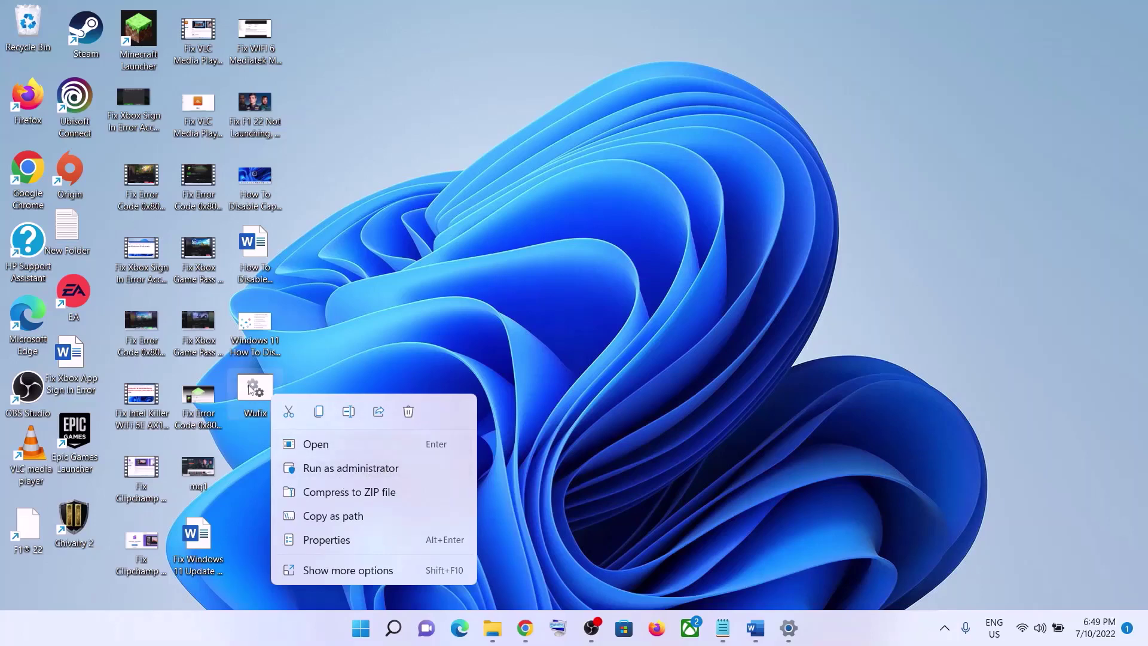
click(378, 468)
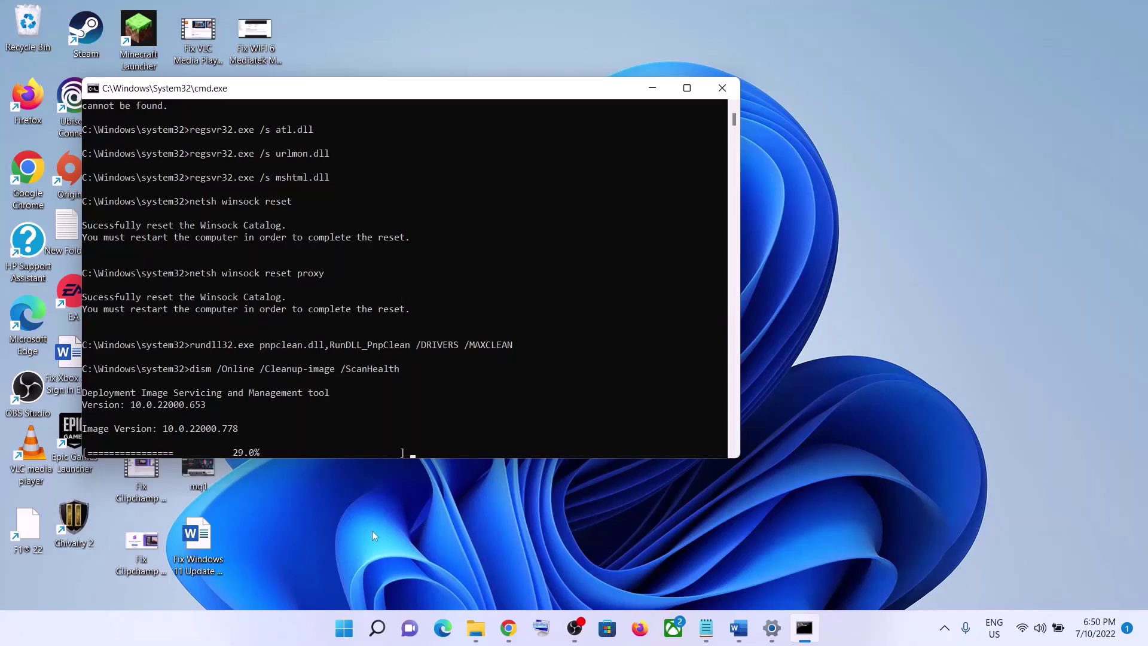
click(343, 628)
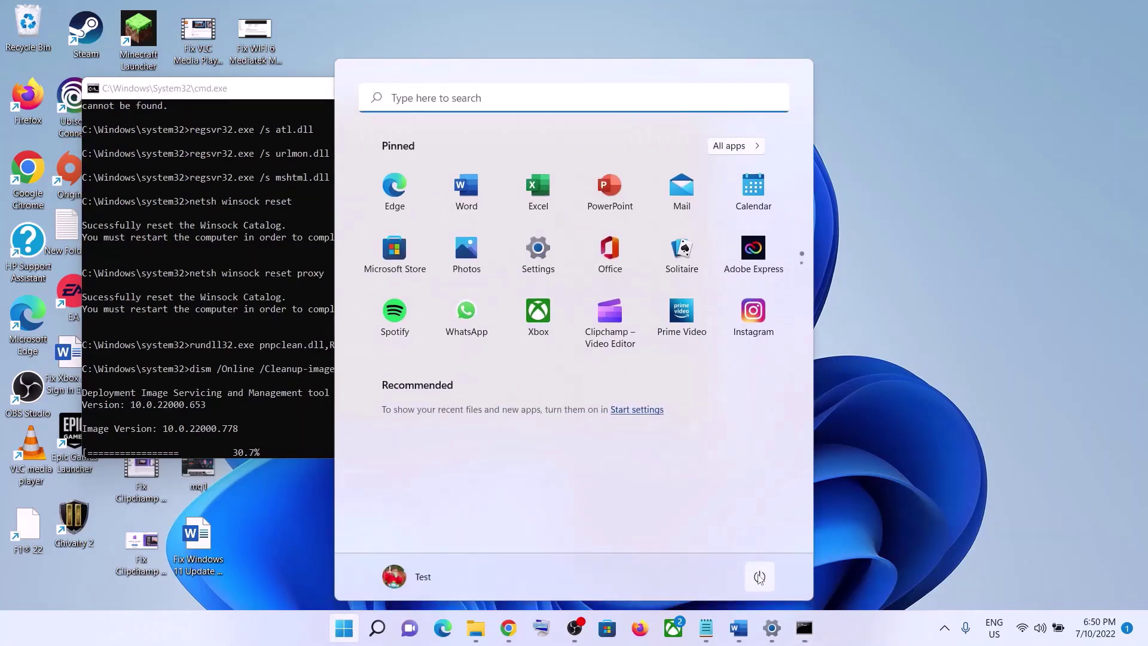
click(759, 577)
click(911, 485)
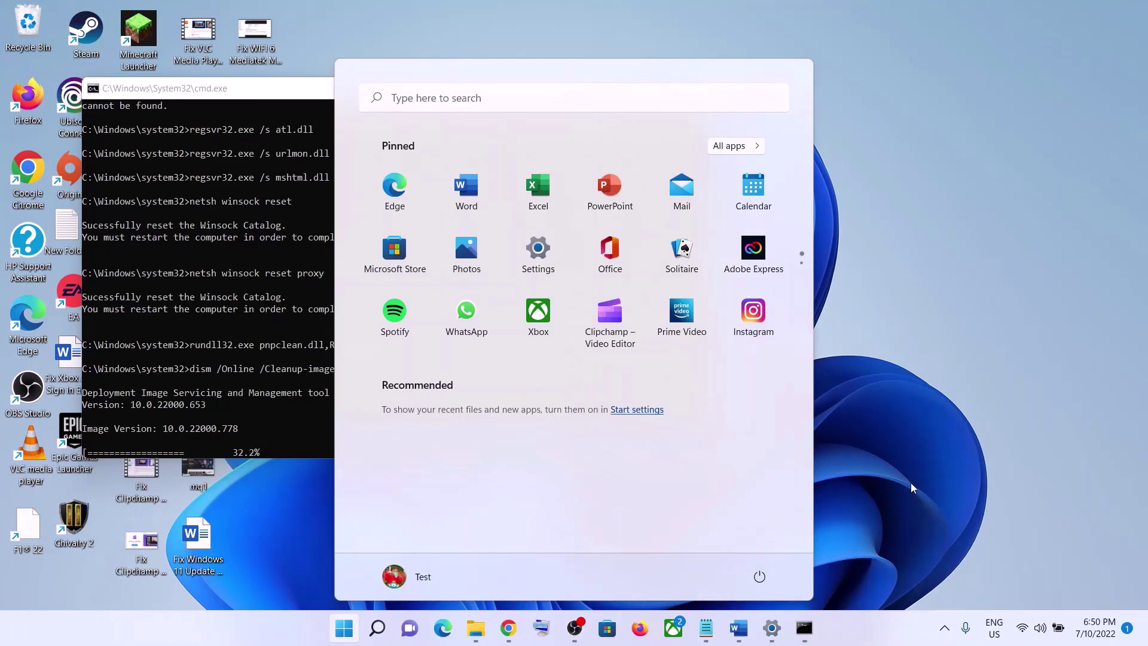
click(911, 486)
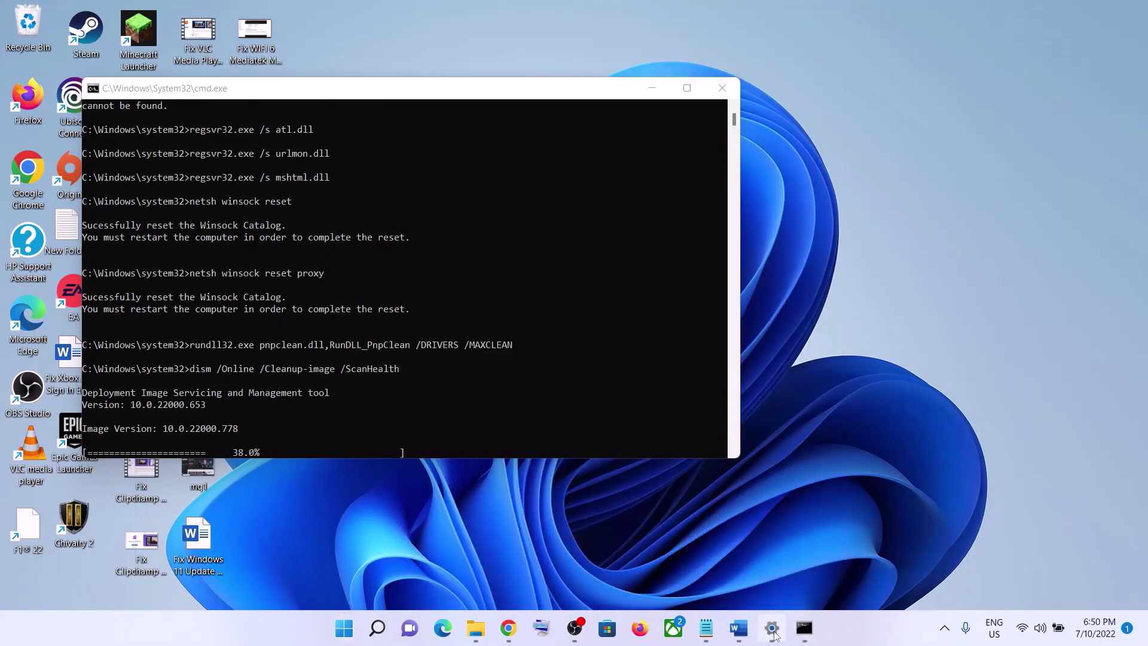
click(772, 628)
- Scroll the Word guide to Step 6 and highlight the Use Media Creation Tool heading
click(739, 627)
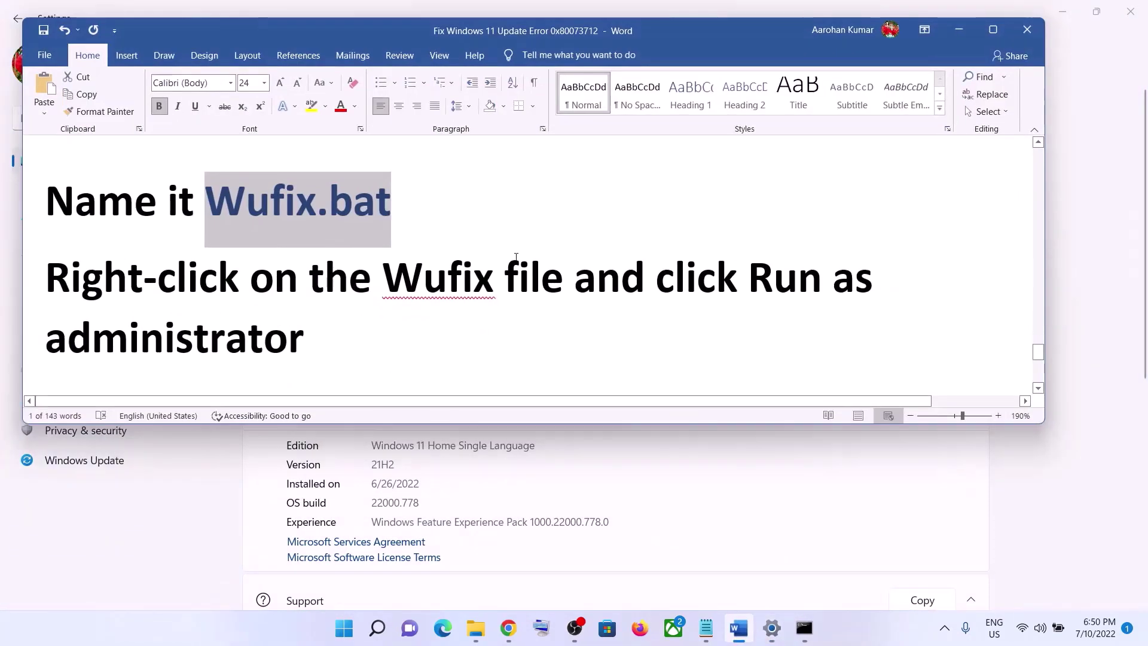
scroll(516, 257, down, 5)
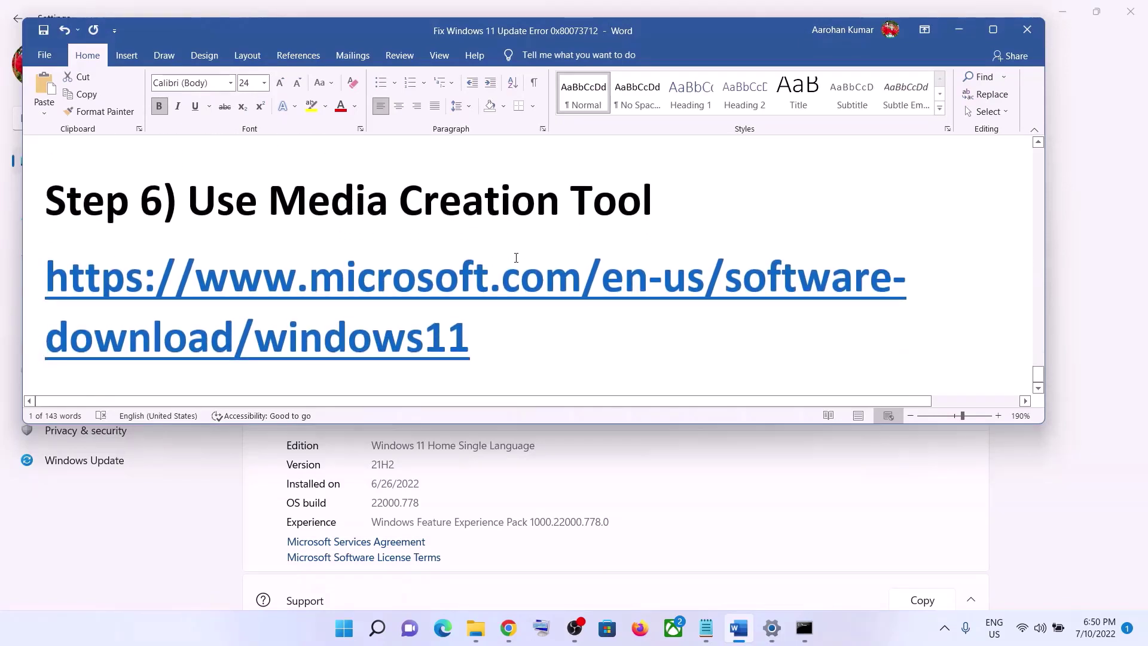
drag(188, 203, 605, 215)
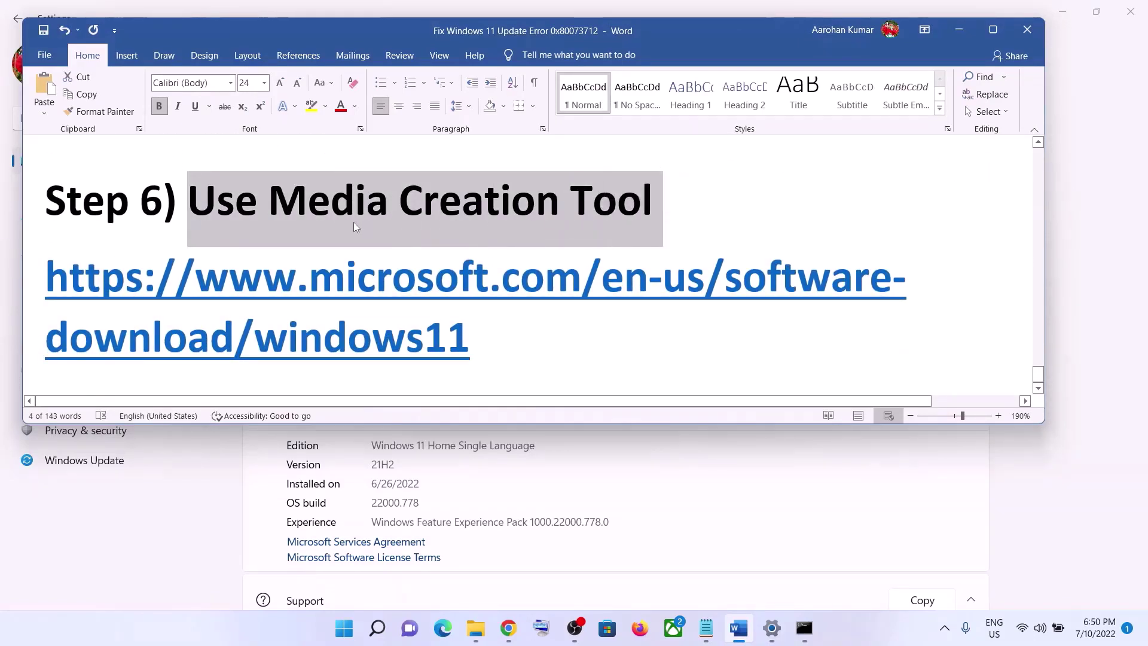
click(835, 638)
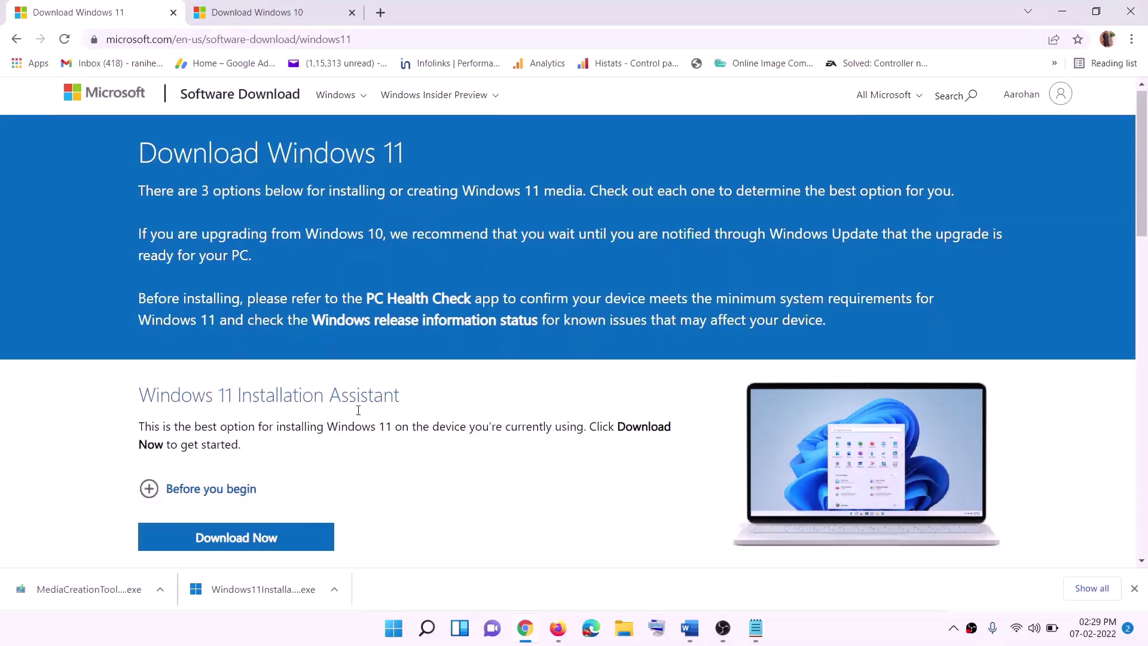
scroll(300, 474, down, 5)
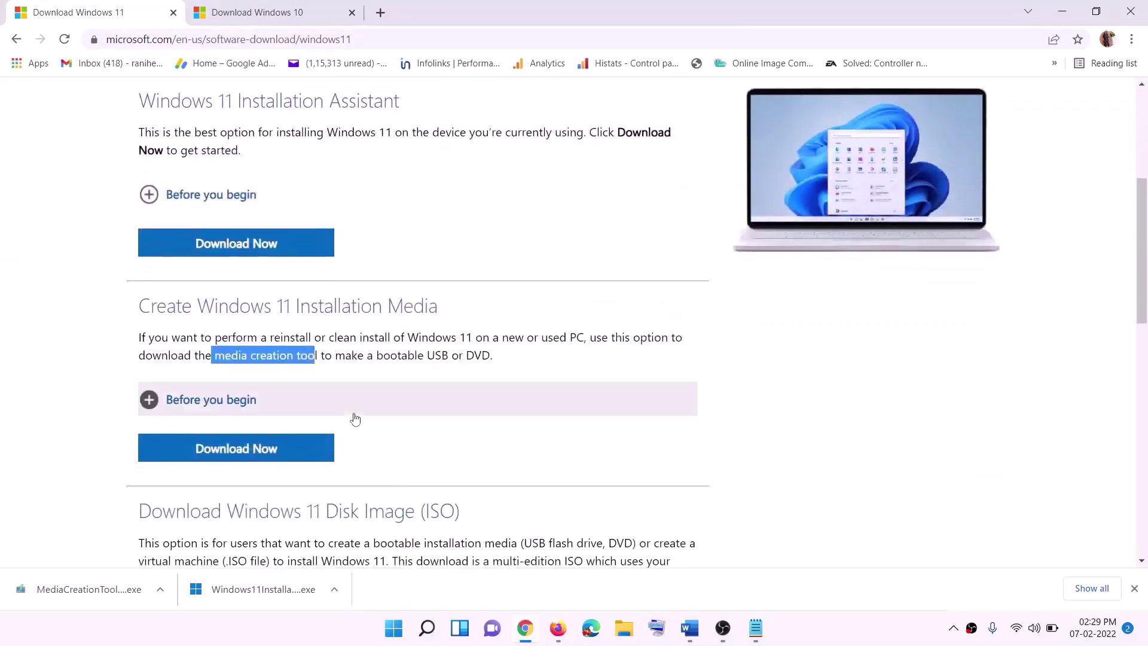
- Download the Windows 11 Media Creation Tool from the Chrome page and run it
drag(217, 355, 331, 356)
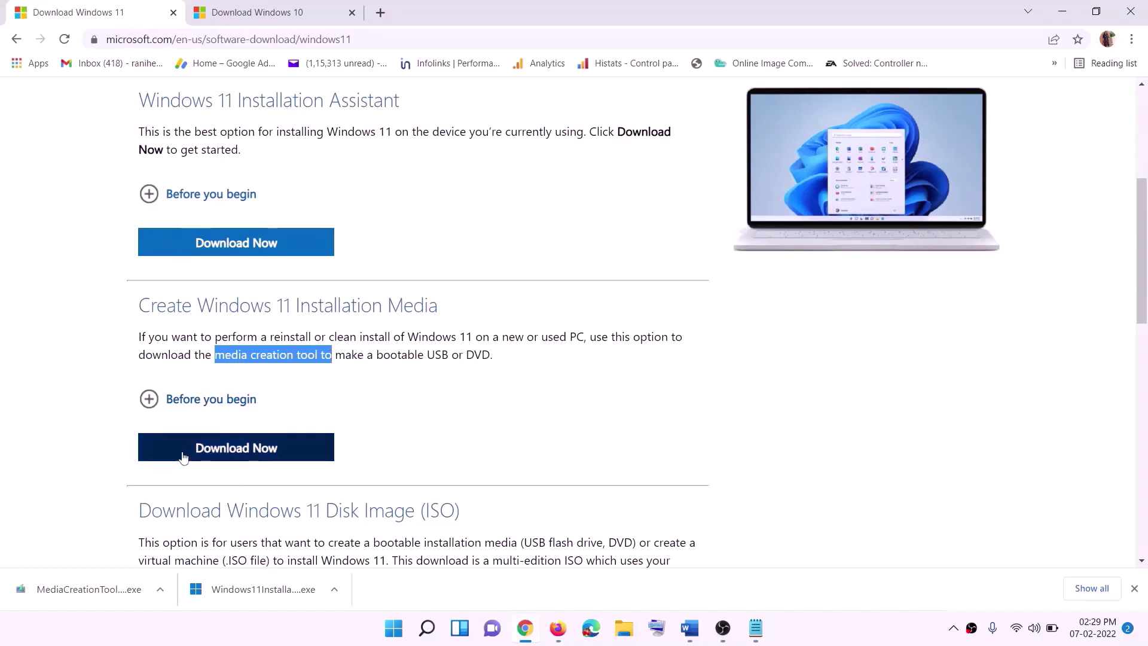
click(228, 457)
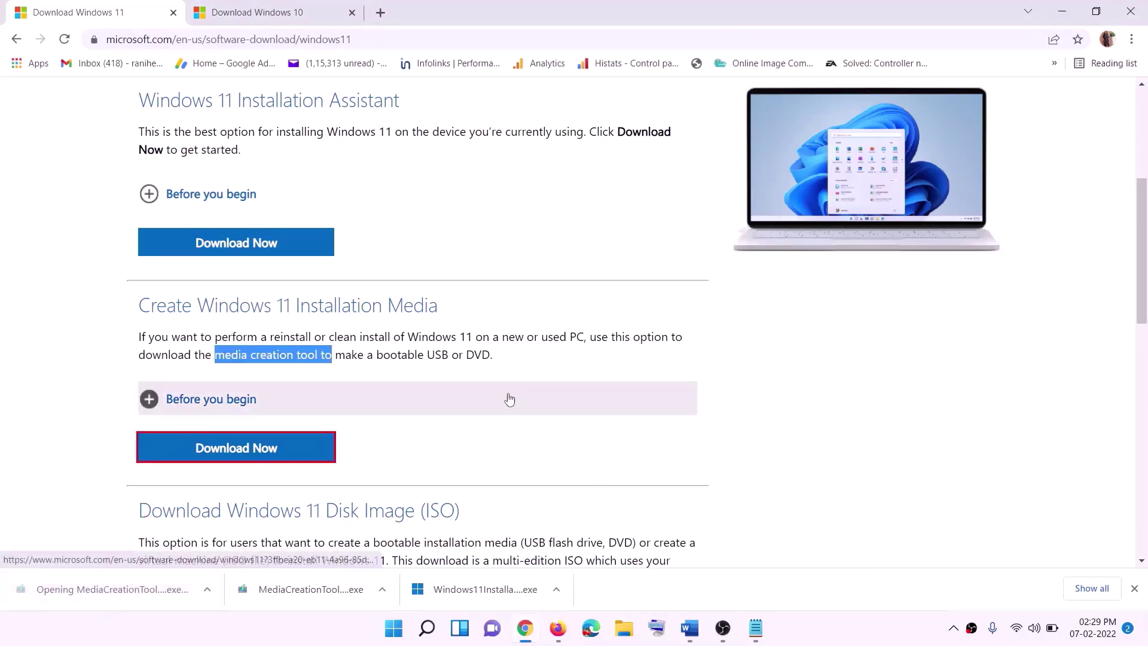
click(509, 443)
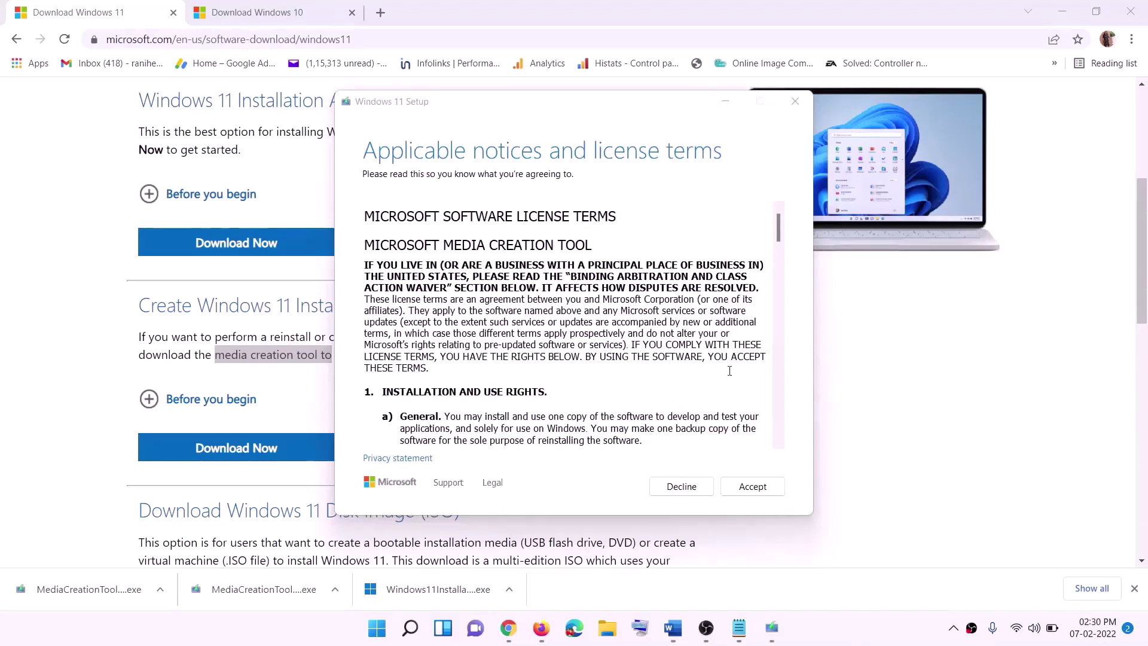
- Accept the terms, keep the recommended edition, and save a Windows ISO file to the Desktop
click(751, 486)
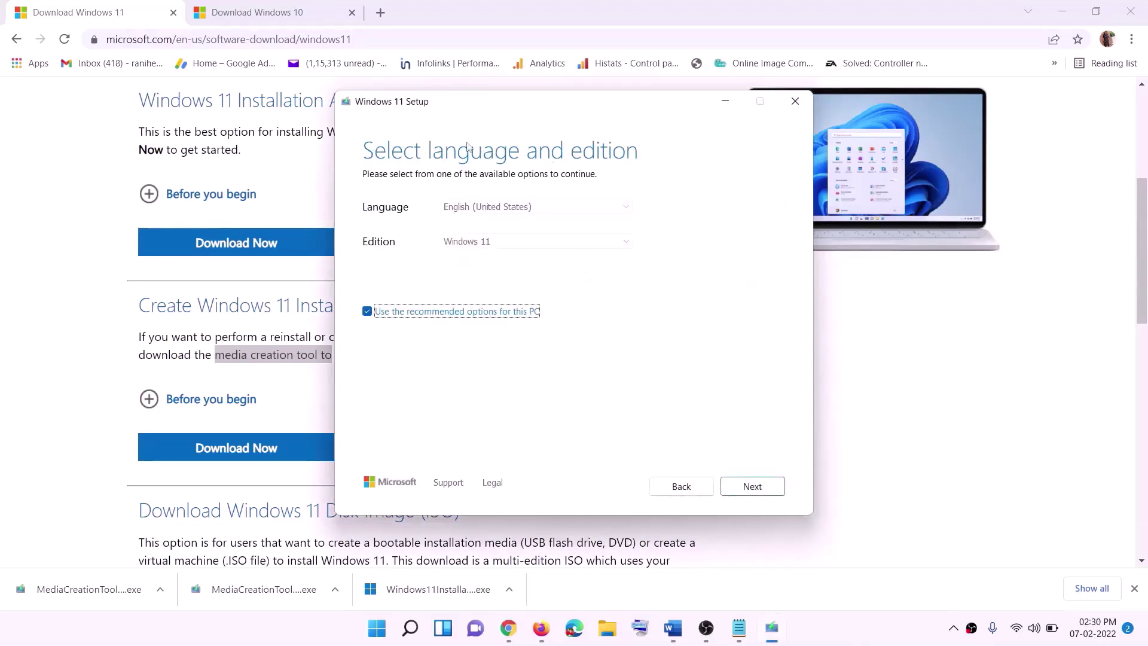
click(744, 485)
click(381, 259)
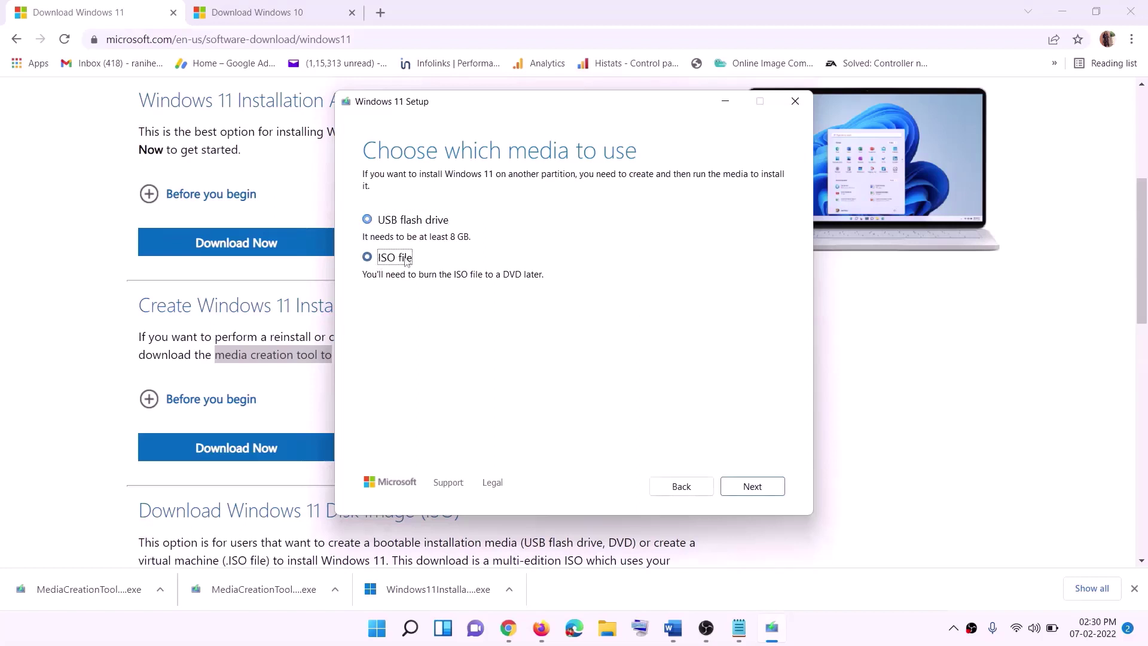
click(753, 487)
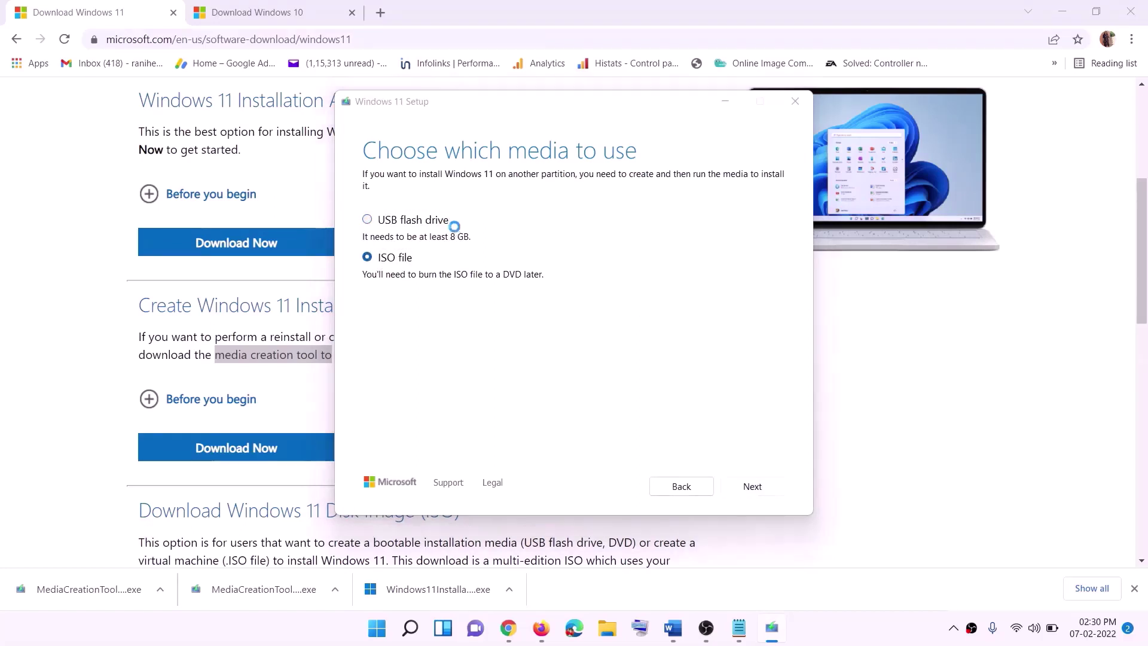
scroll(398, 306, up, 2)
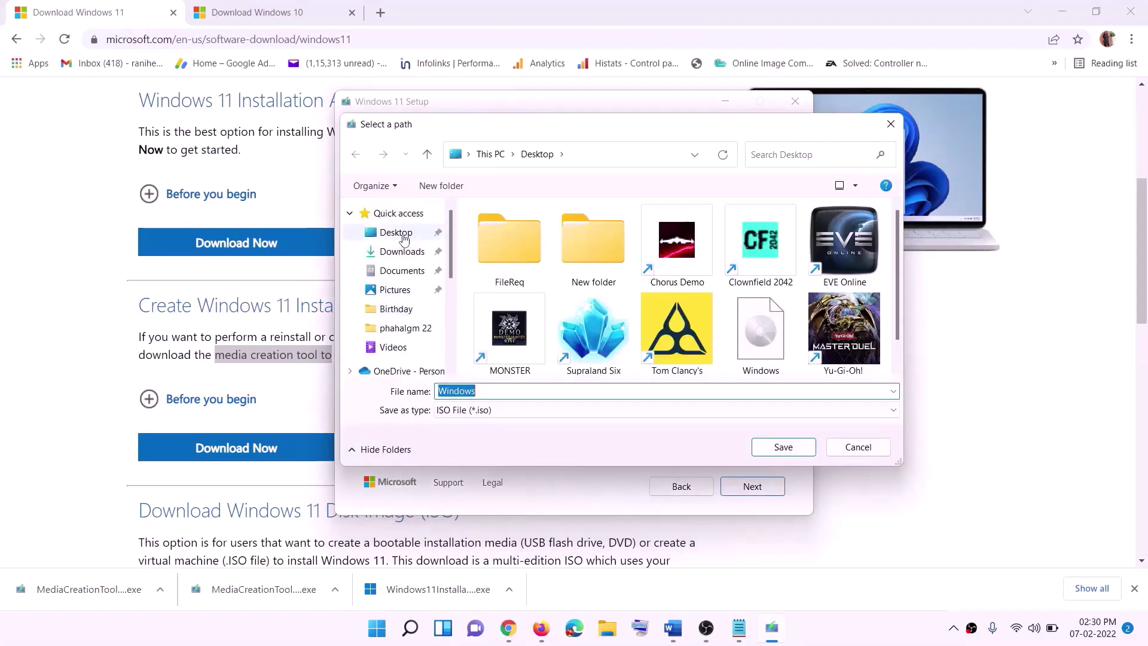
click(394, 234)
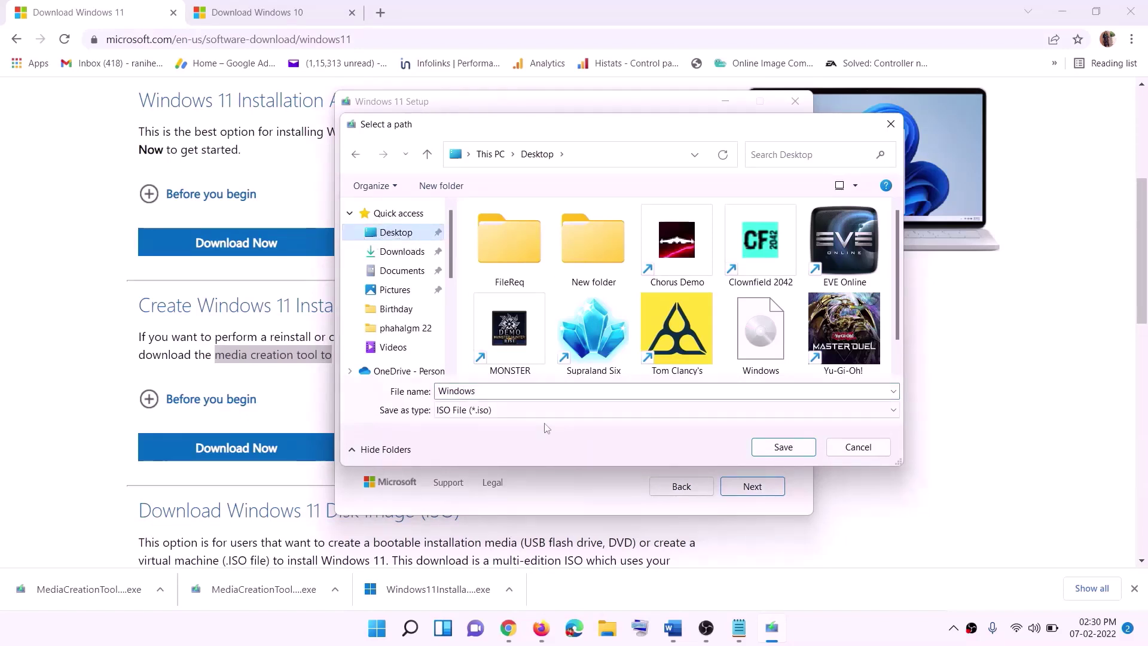
click(775, 446)
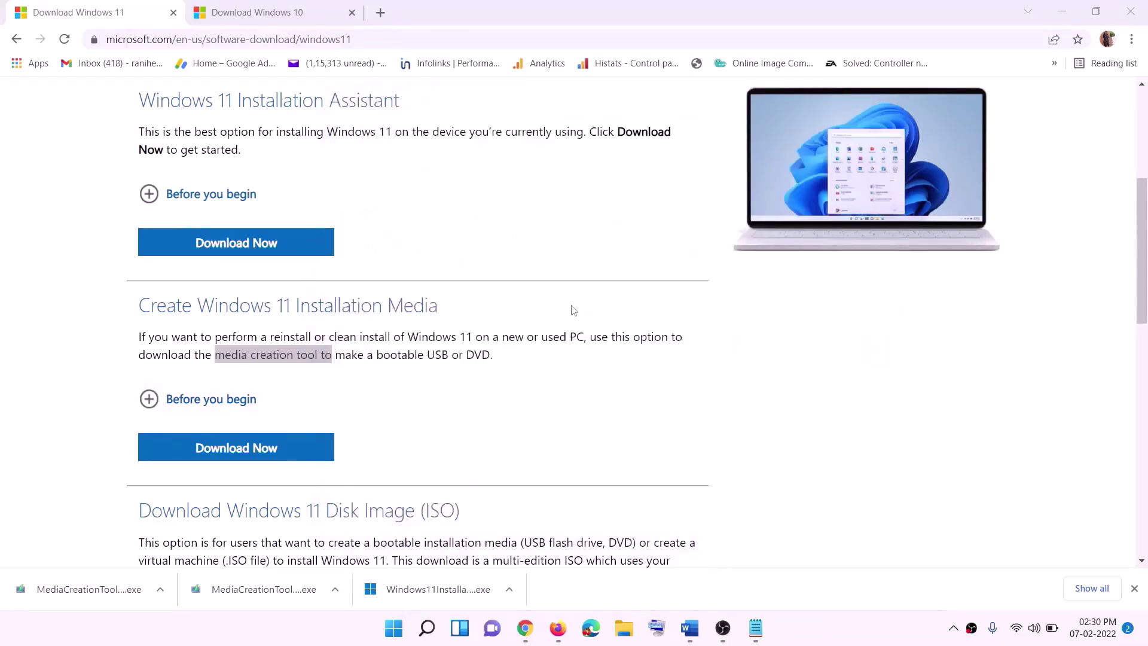
key(super+d)
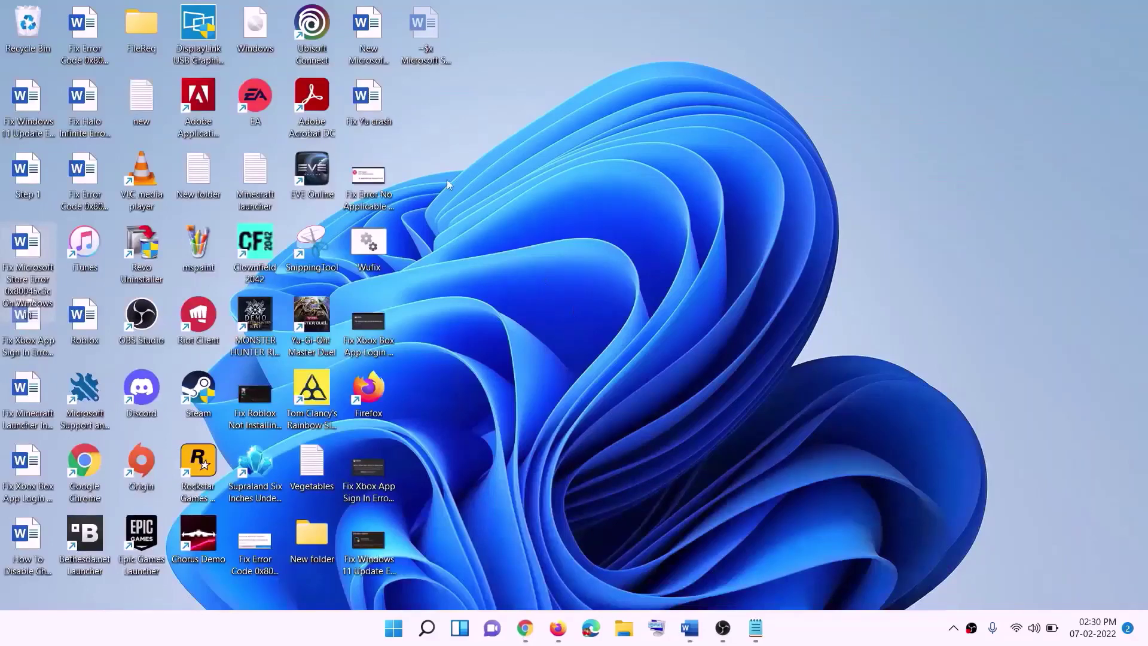
- Mount the Windows ISO as DVD Drive (F:) and run its setup, approving UAC
drag(268, 31, 462, 377)
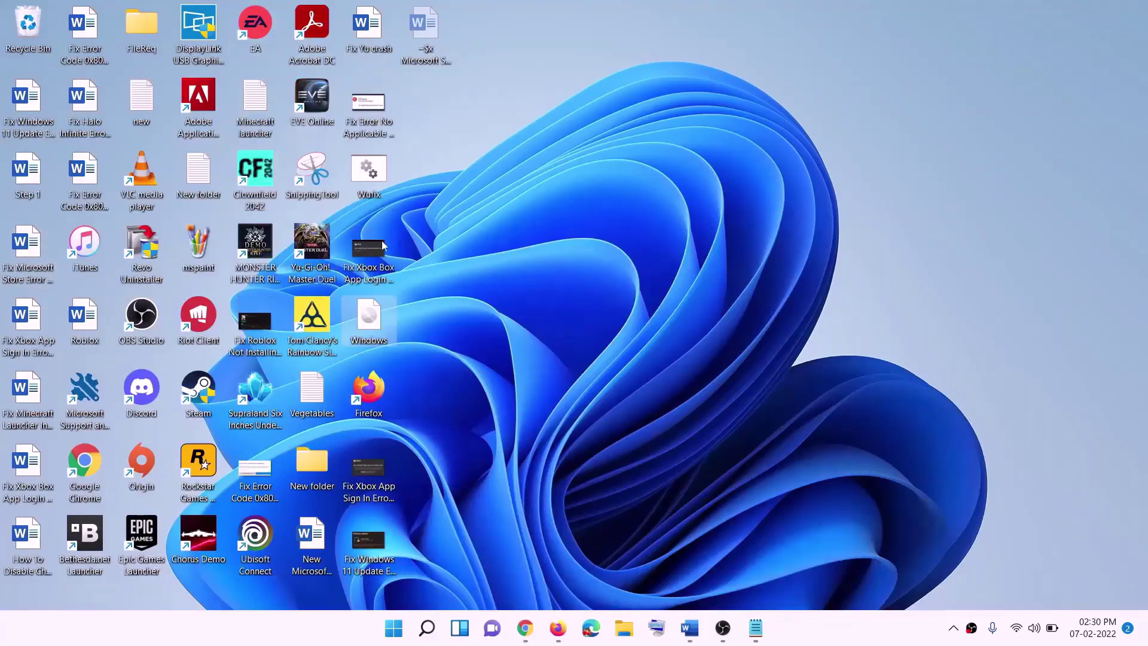
double_click(374, 327)
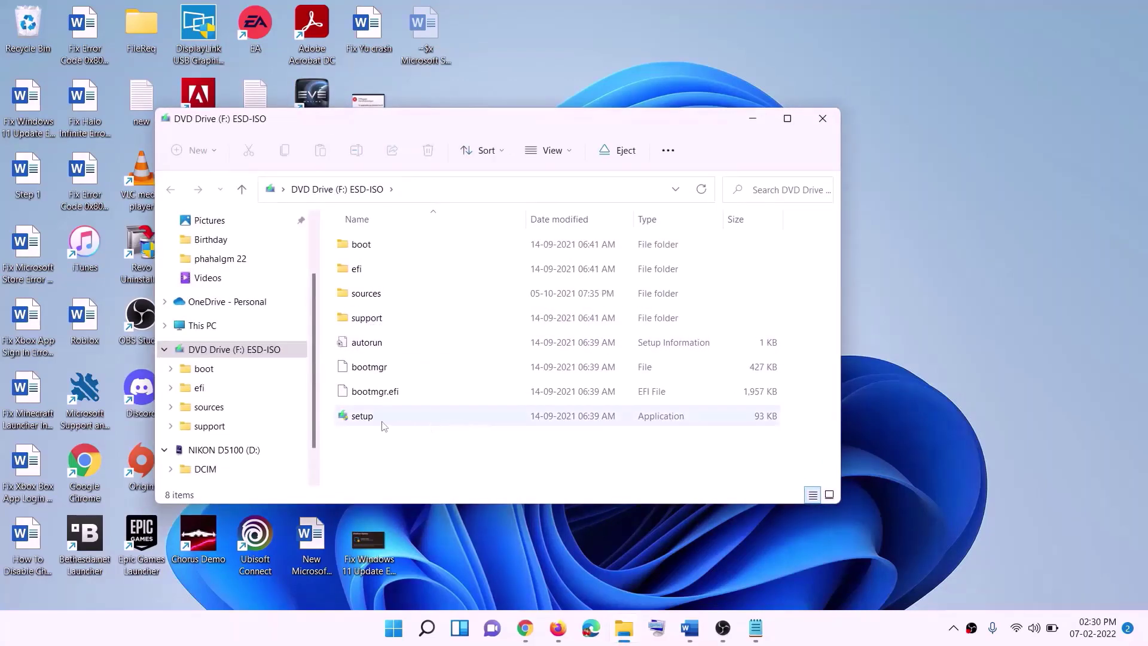
click(364, 420)
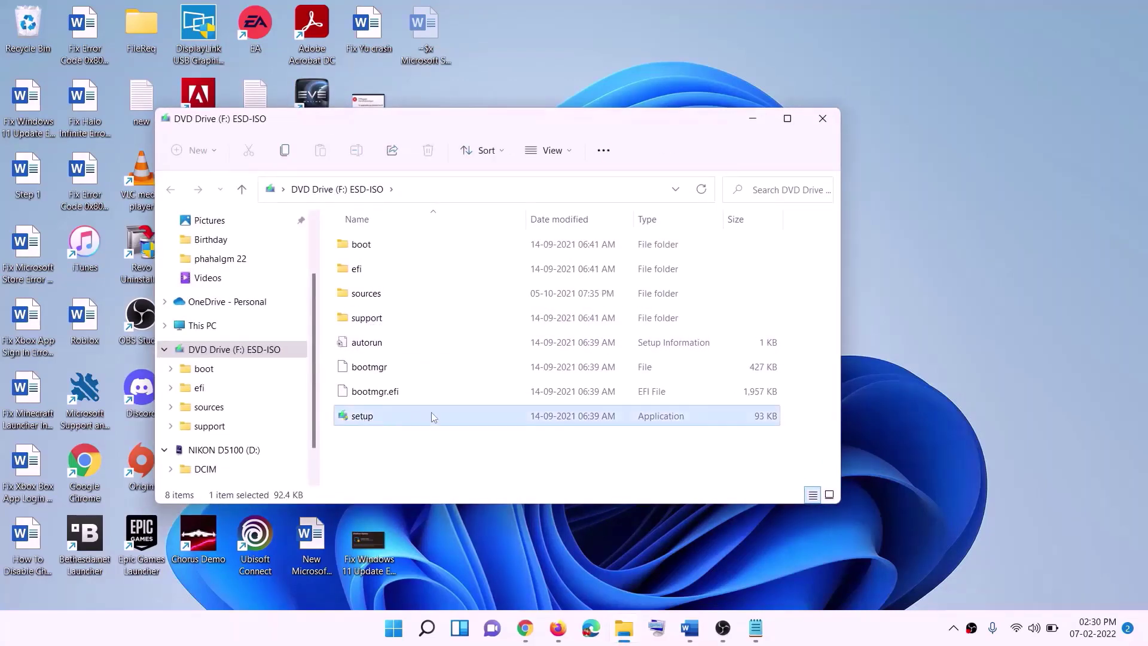
double_click(392, 416)
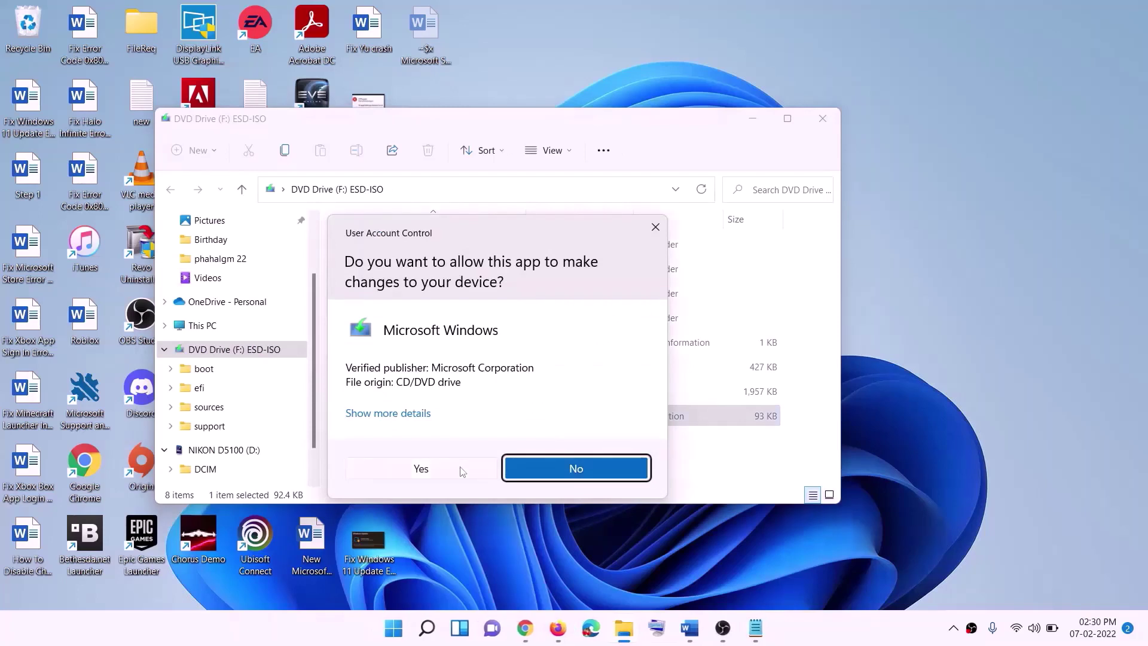
click(461, 469)
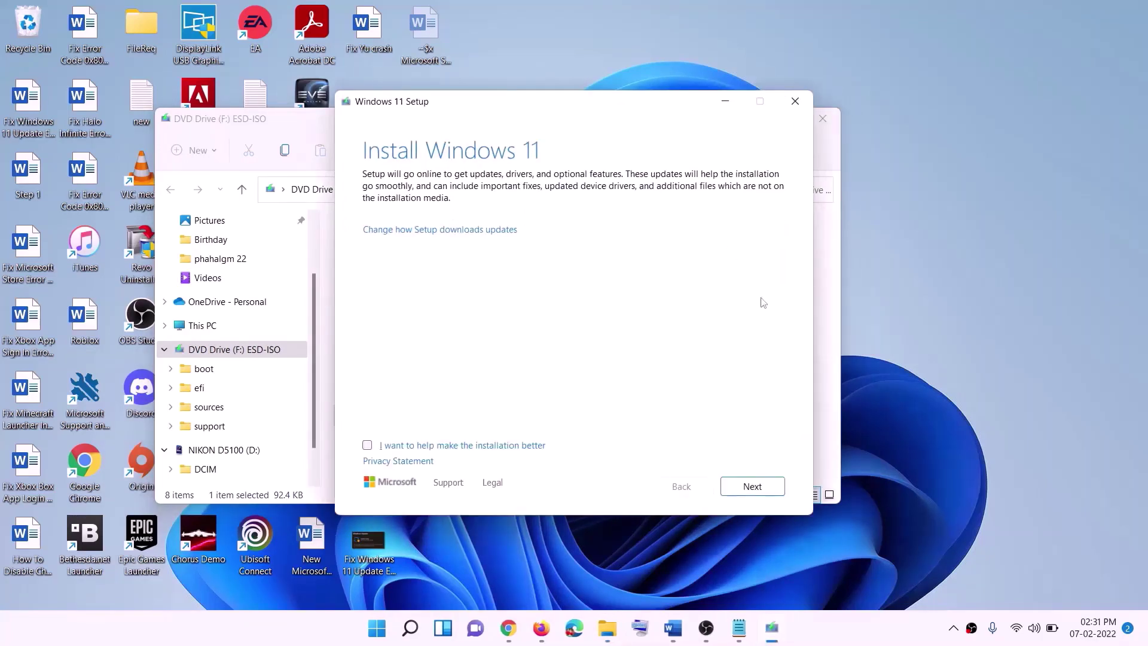
- Continue past the Install Windows 11 page, then scroll the guide past the Ready to install screenshot
click(757, 487)
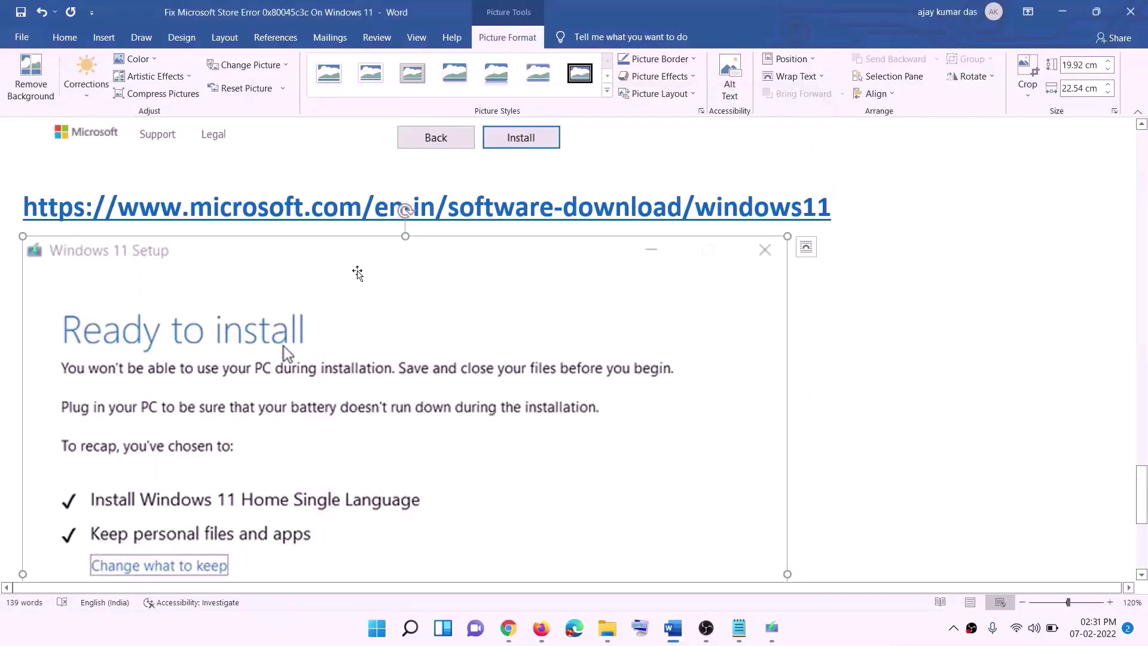
scroll(317, 218, down, 2)
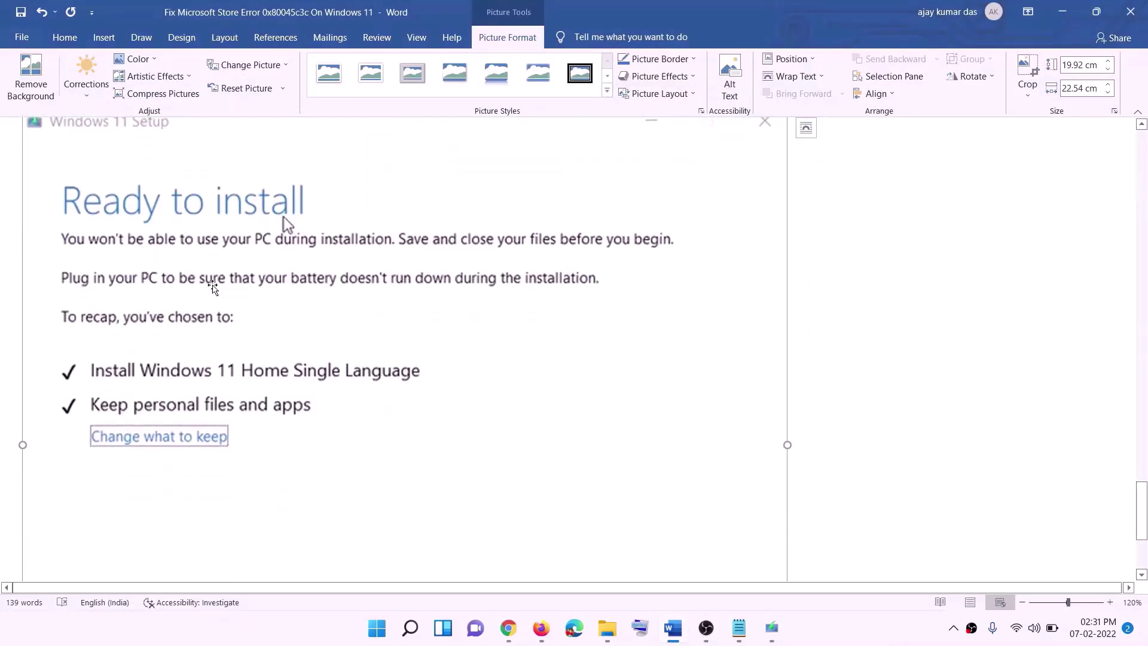
scroll(317, 218, down, 1)
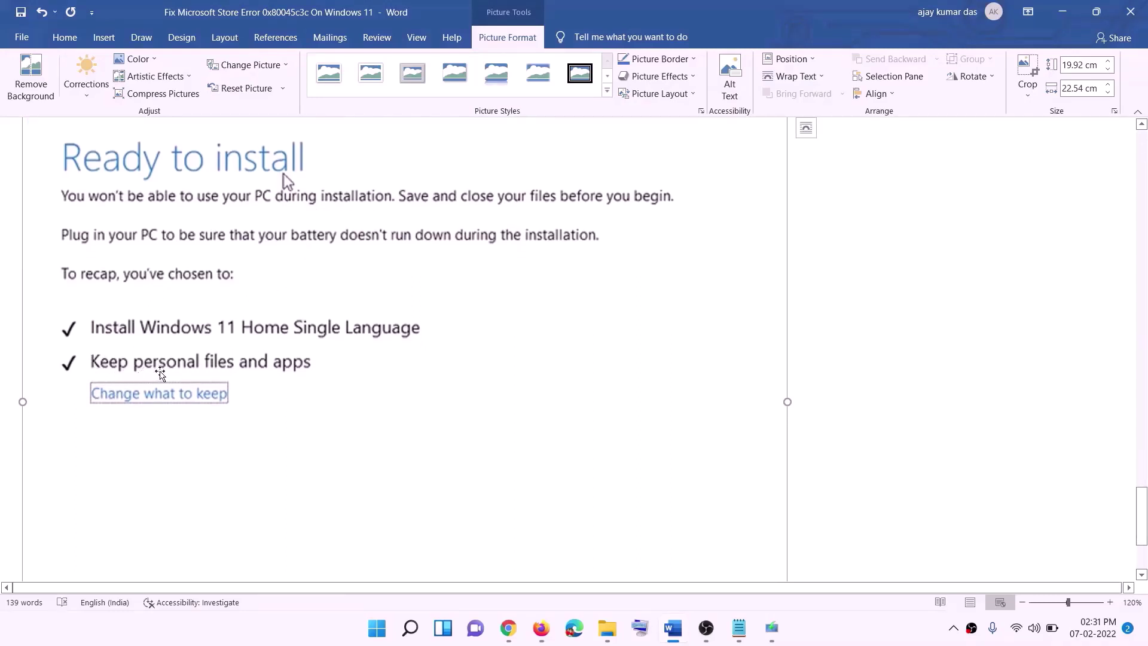
scroll(433, 375, down, 1)
scroll(433, 375, down, 1)
scroll(610, 430, up, 4)
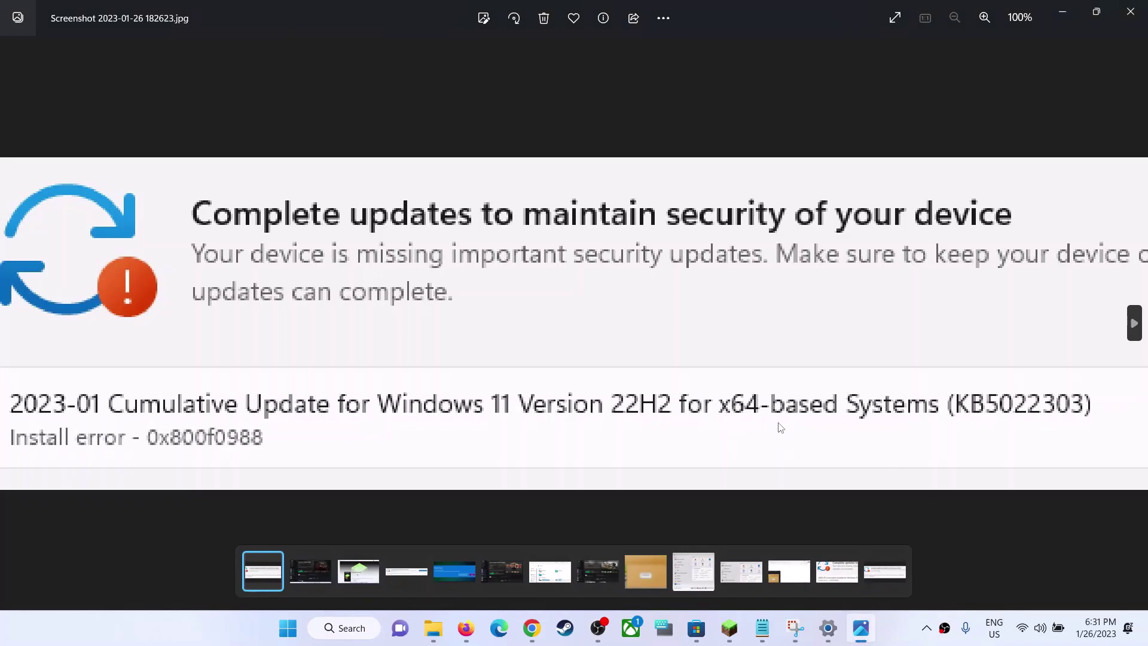
- Check Update history in Settings, then return to the KB5022303 error 0x800f0988 screenshot
click(829, 634)
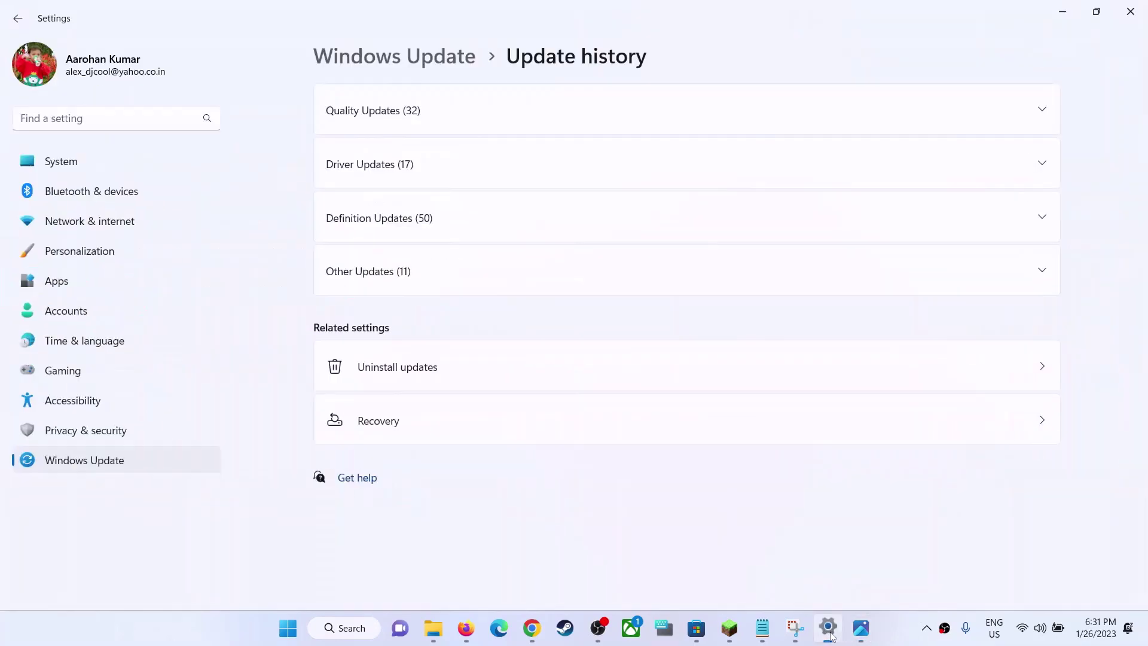
click(829, 628)
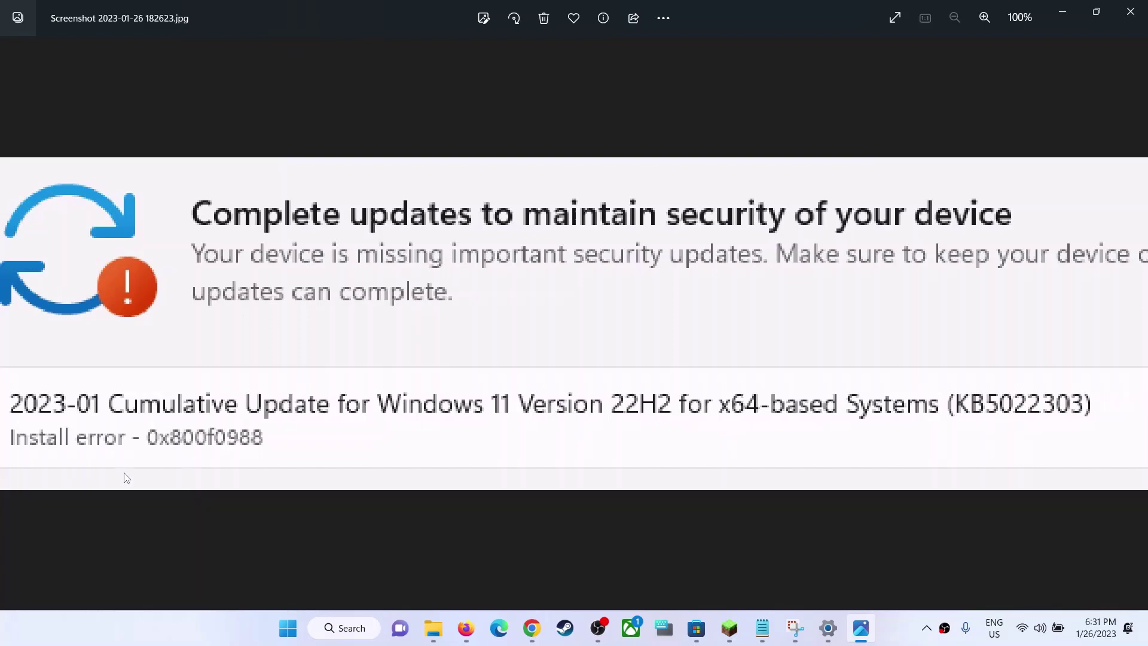
click(901, 636)
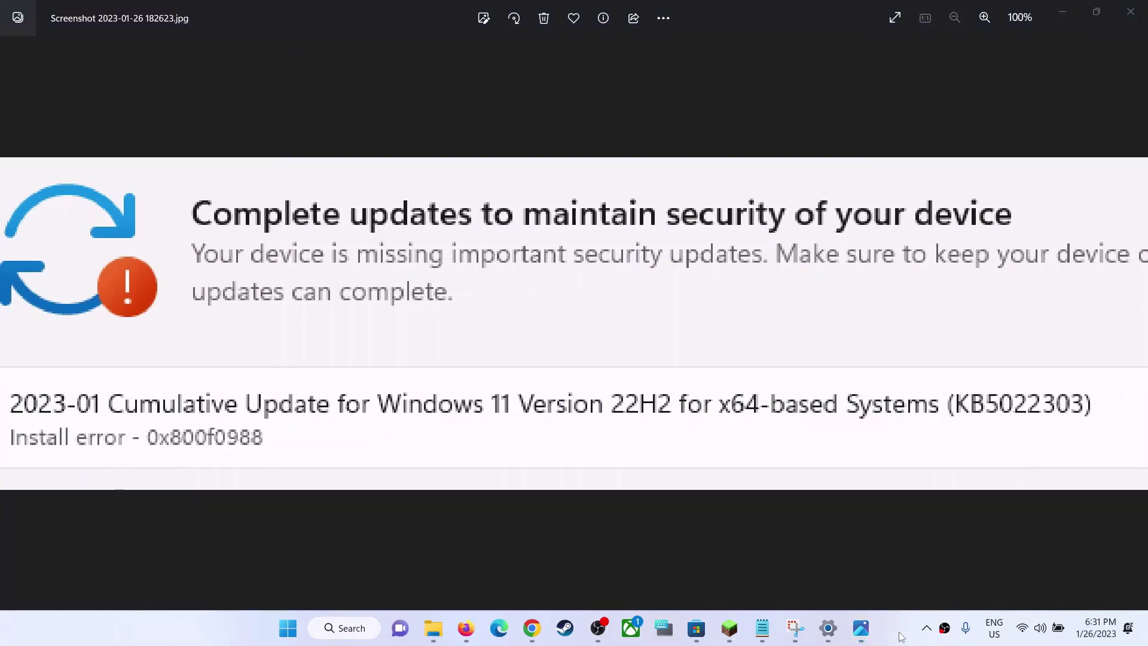